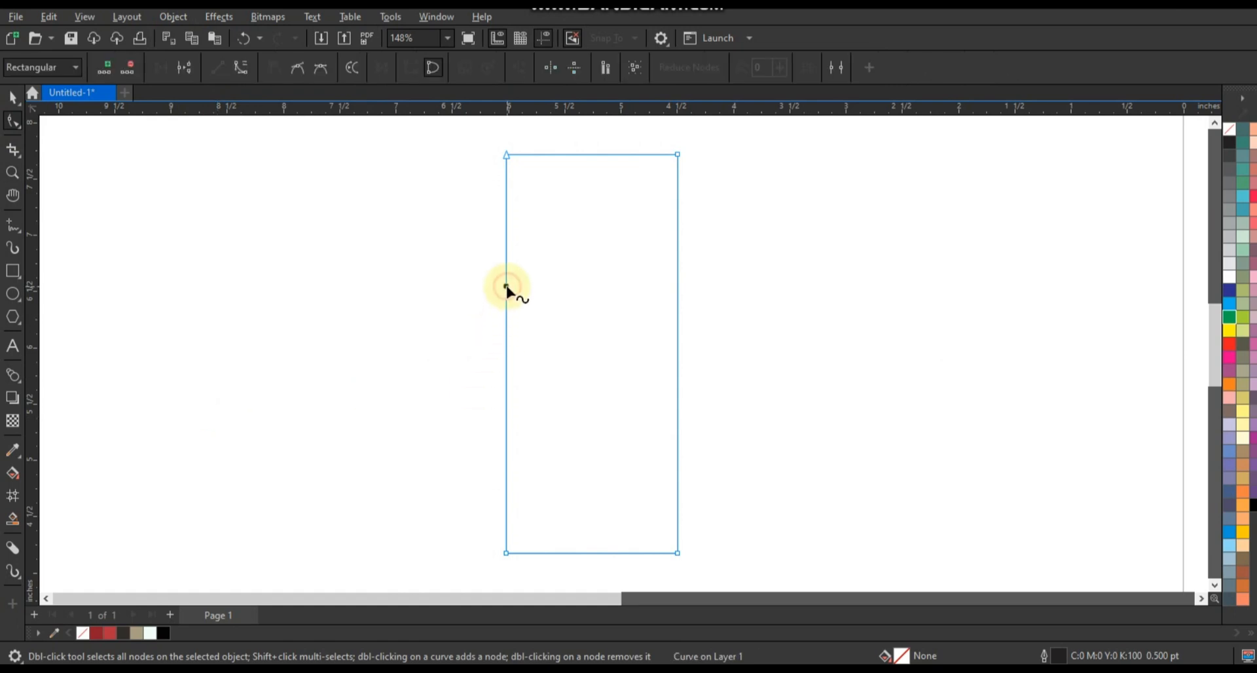
Delete the rectangle's lower-left corner node and bow its top edge downward into a curve.
double_click(507, 554)
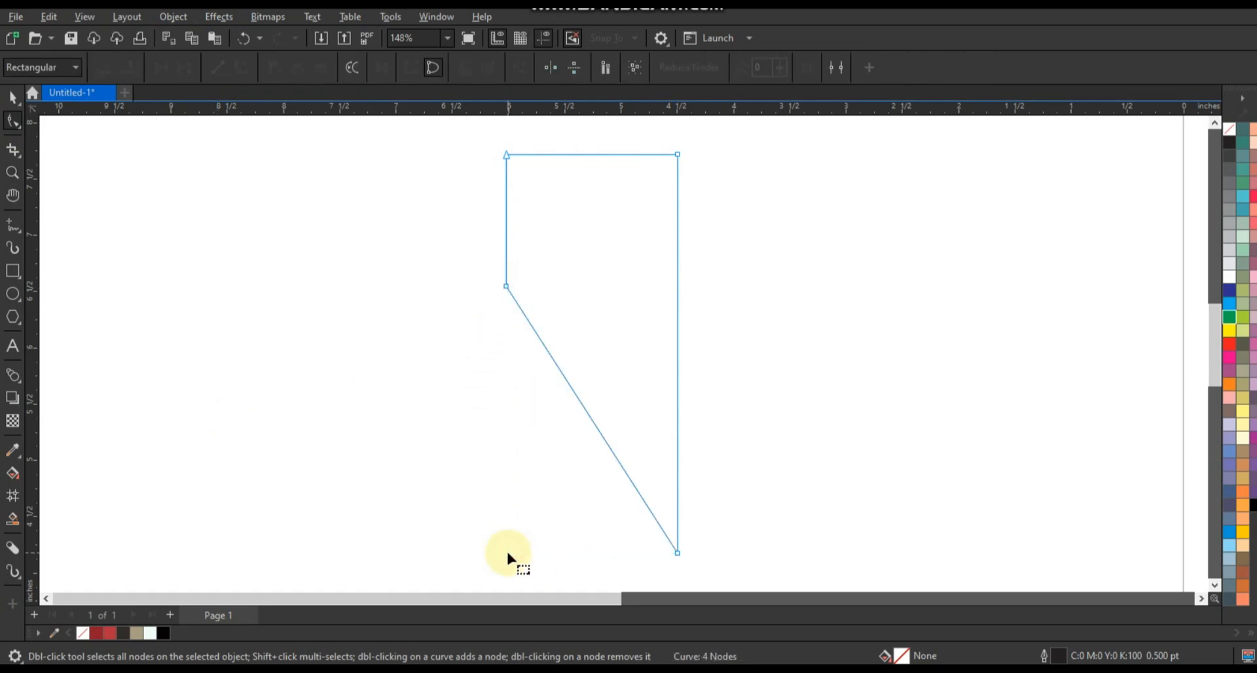
scroll(512, 518, down, 1)
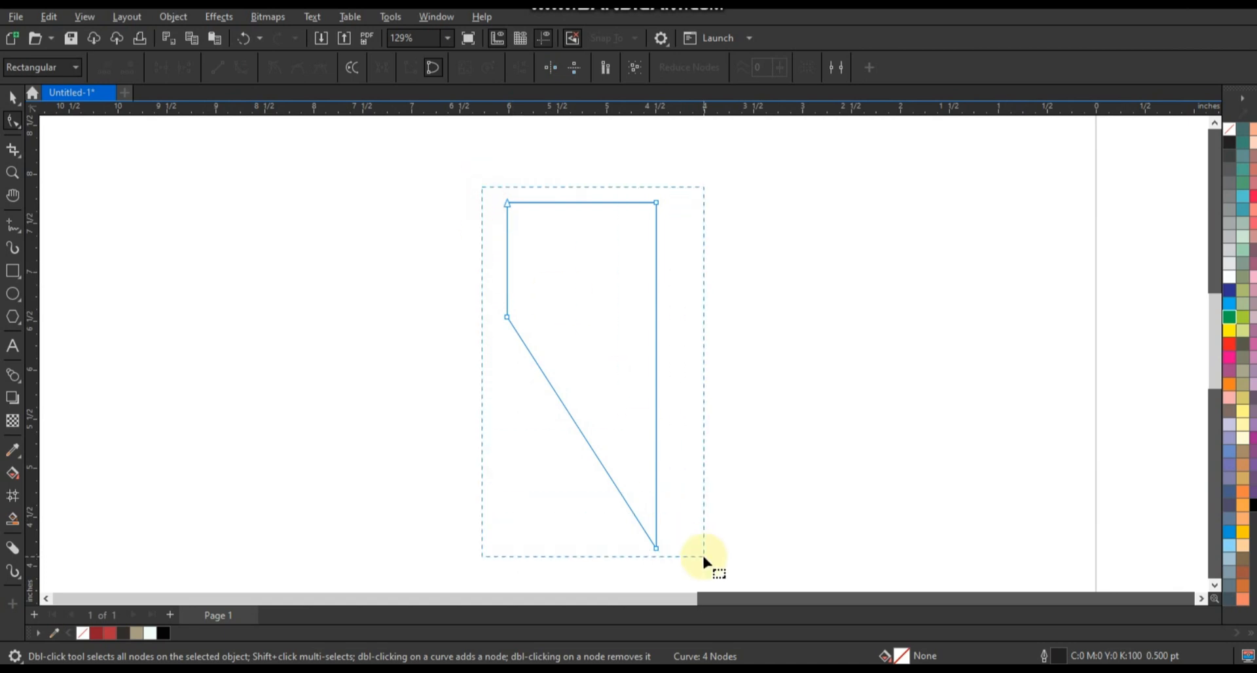
drag(462, 181, 614, 226)
Nudge the curved shape's upper-left node straight down in six small steps.
key(Down)
key(Down)
key(Down)
key(Down)
key(Down)
key(Down)
key(Down)
key(Down)
key(Down)
key(Down)
key(Down)
key(Down)
key(Down)
key(Down)
key(Down)
key(Down)
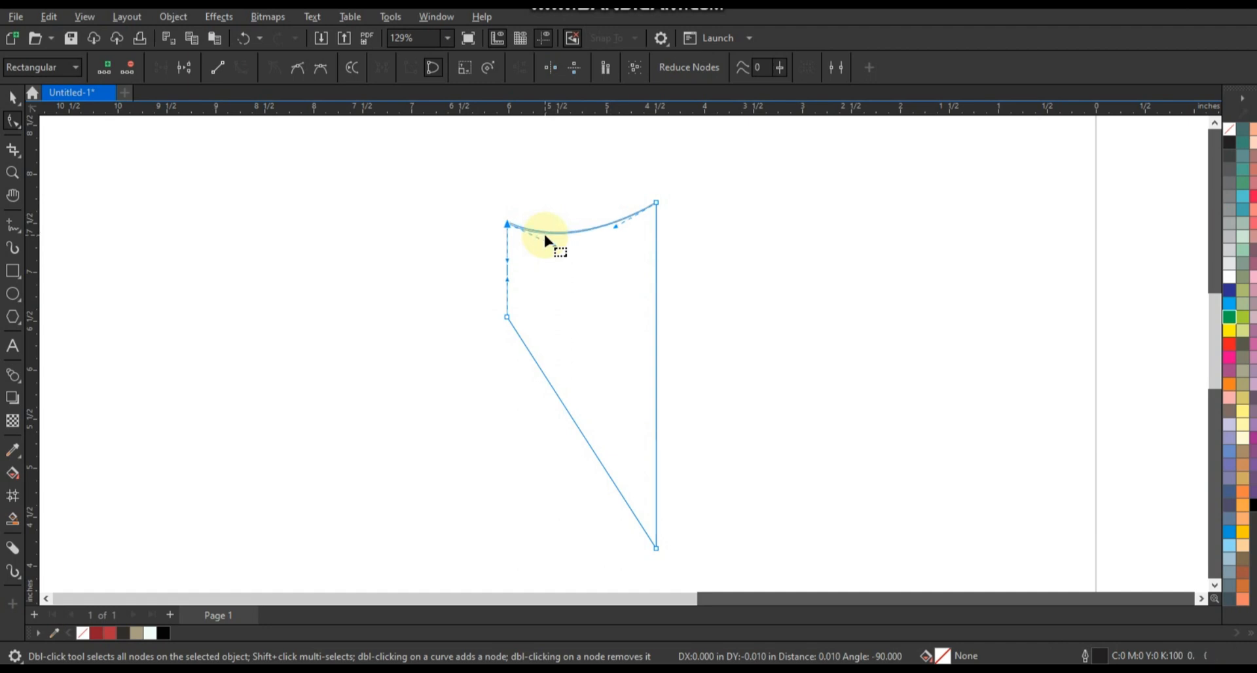
Refine the top curve, bending the upper side edge inward and the long lower edge outward to form a half-shield.
click(616, 227)
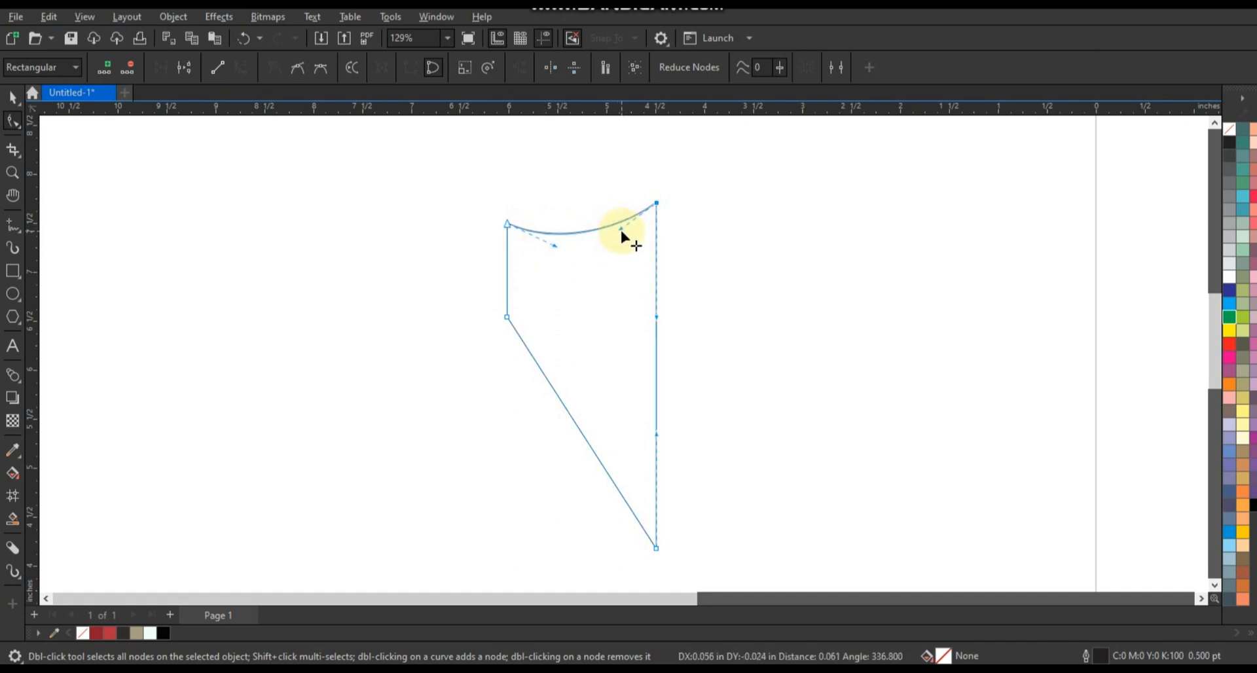
drag(526, 263, 536, 307)
drag(557, 393, 718, 379)
Mirror a copy of the half-shield across its straight edge and weld both halves into one shield.
click(13, 97)
right_click(718, 380)
shift+click(616, 380)
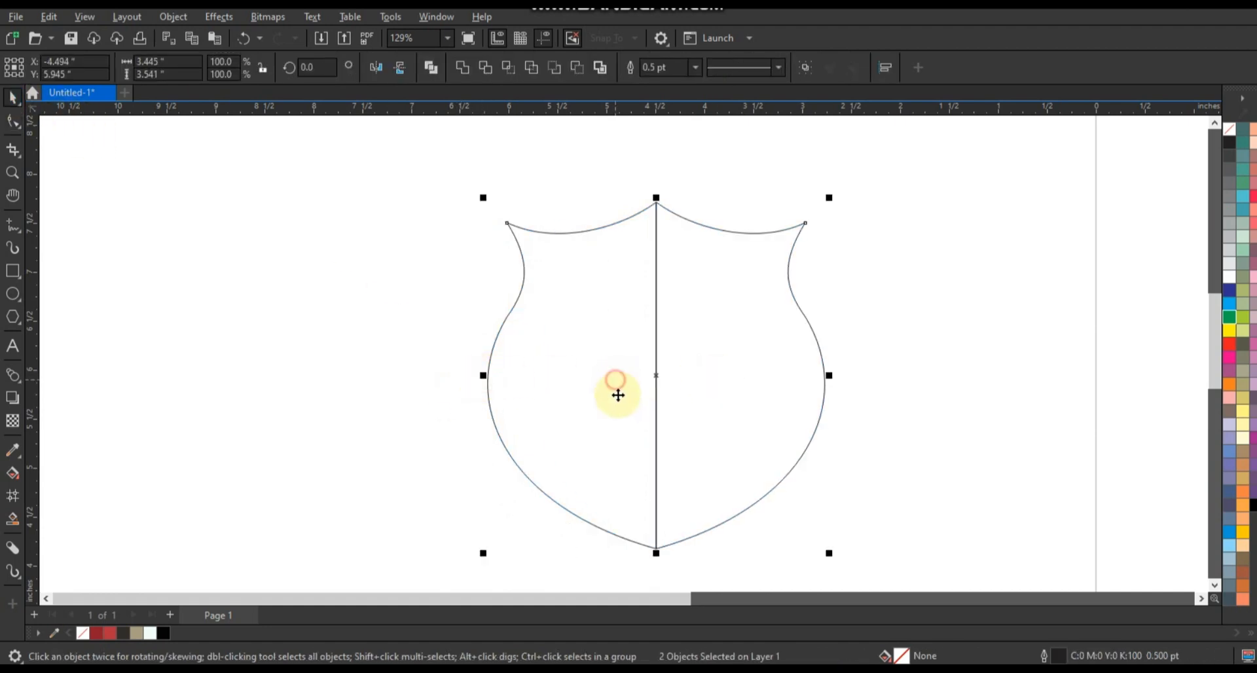
click(463, 69)
Narrow the shield symmetrically about its centre to about 2.613 inches wide.
drag(830, 375, 792, 375)
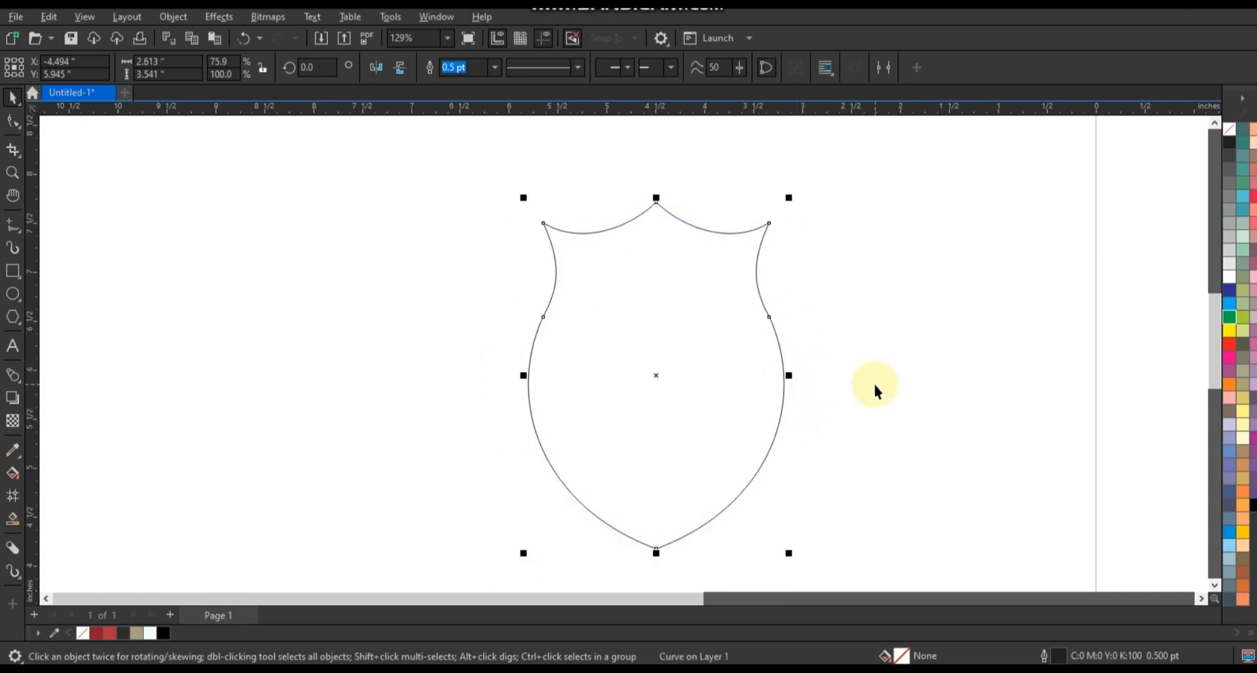
click(874, 383)
click(783, 400)
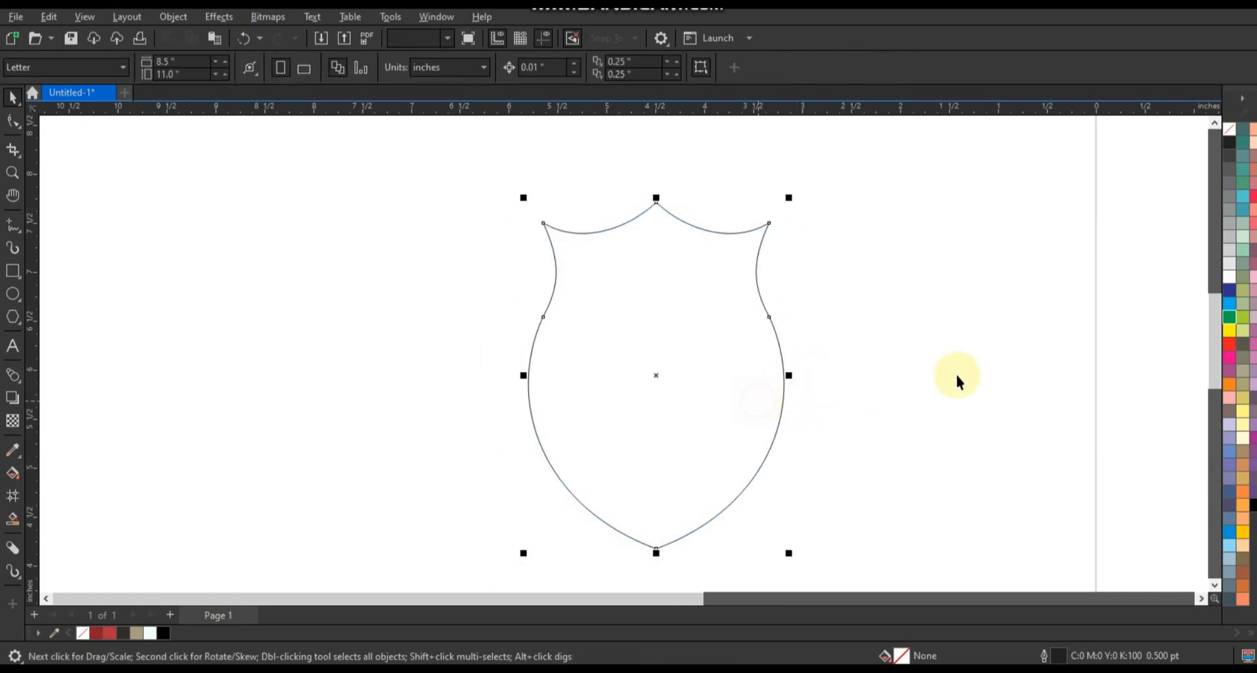
Apply an inward contour with 2 steps and an offset of about 0.095 inches to the shield.
click(23, 391)
click(59, 393)
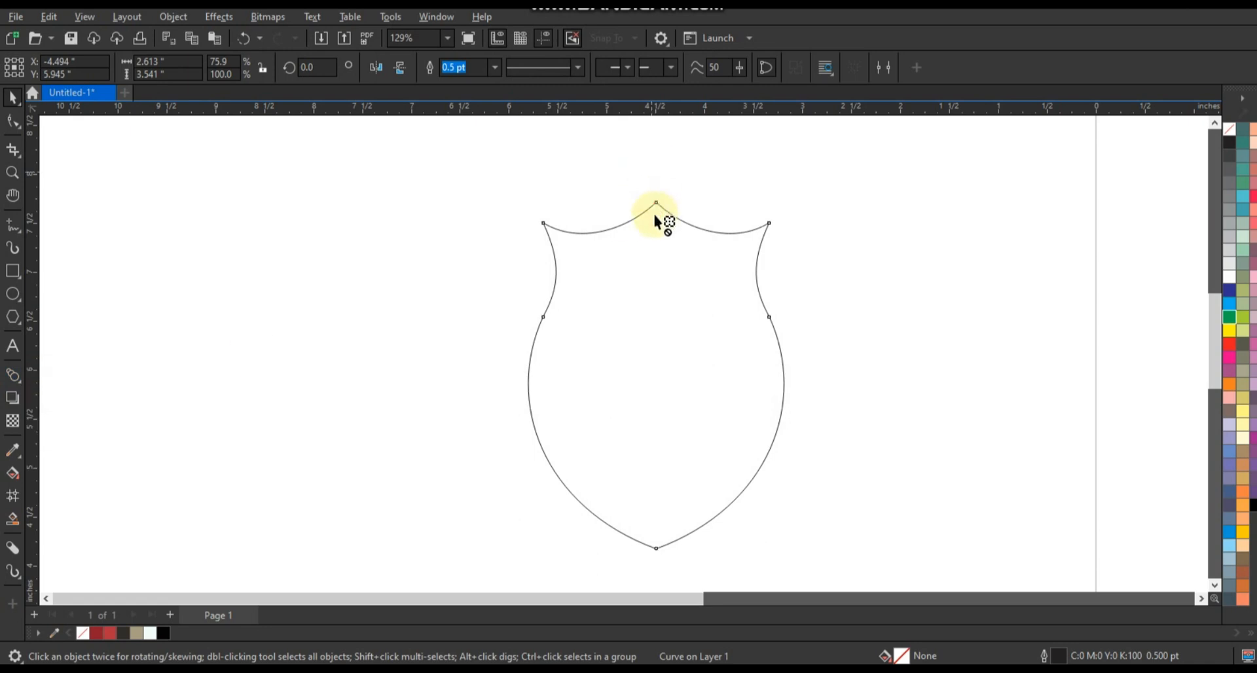
drag(655, 221, 657, 235)
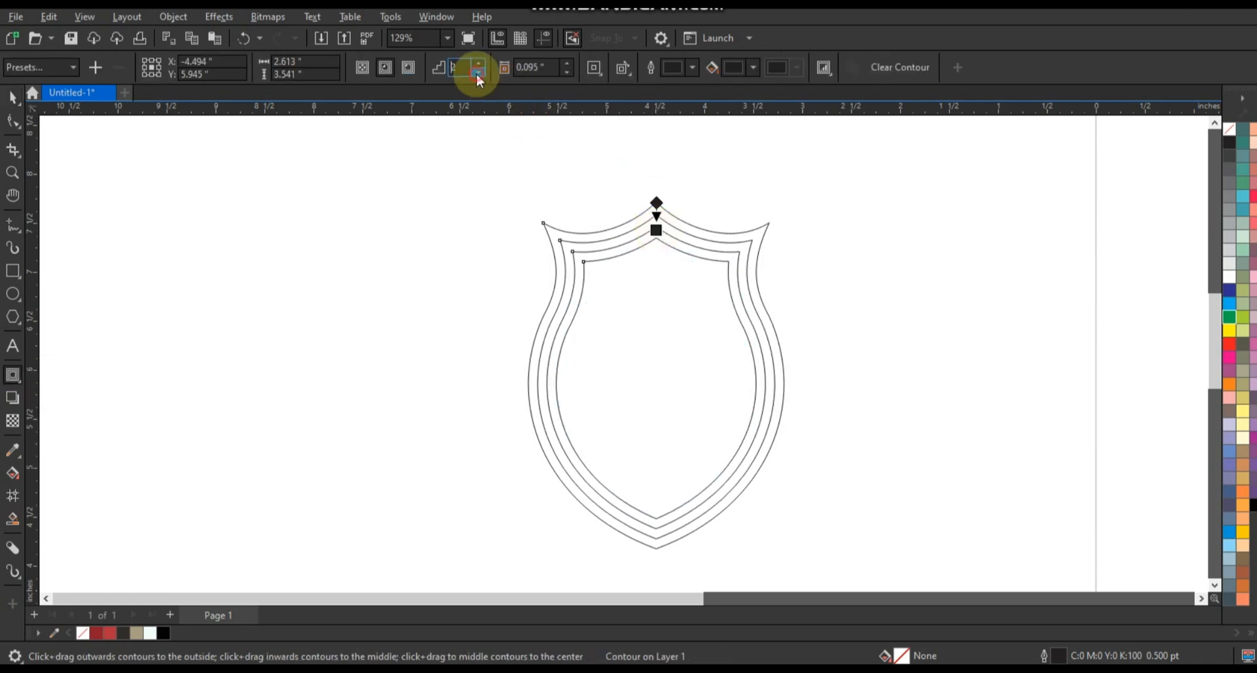
click(478, 72)
click(9, 97)
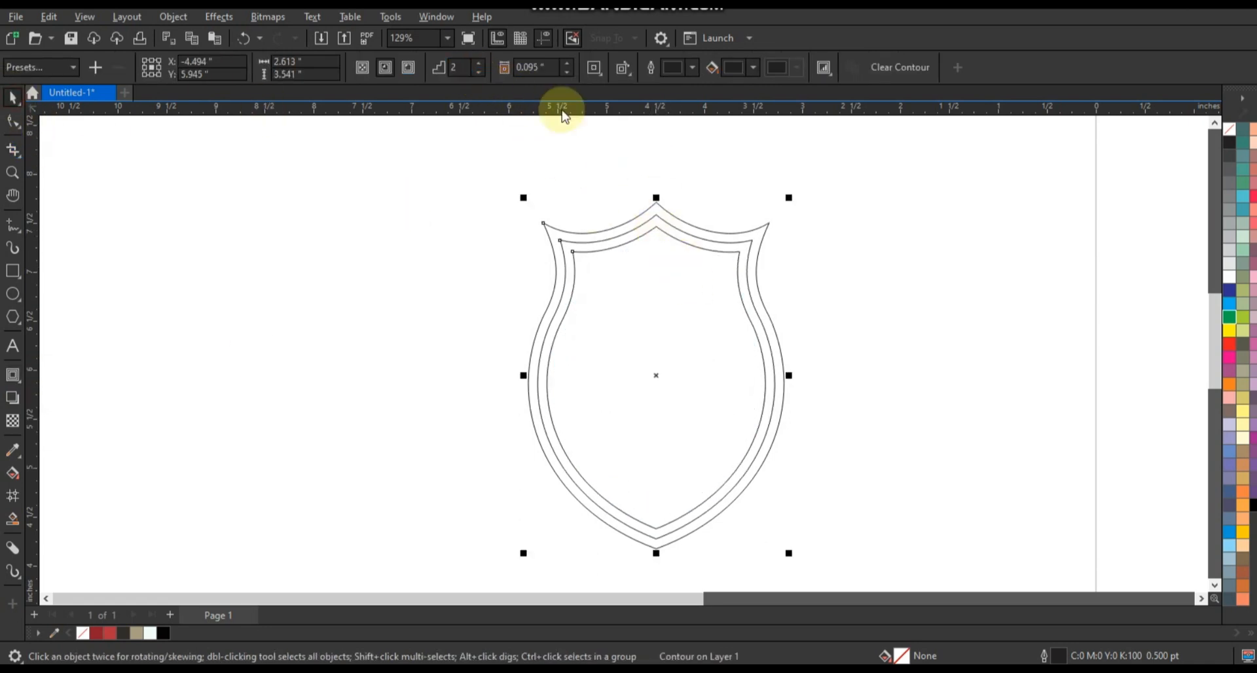
Break the contour apart and ungroup it into separate shield outlines.
click(173, 16)
click(212, 383)
click(316, 328)
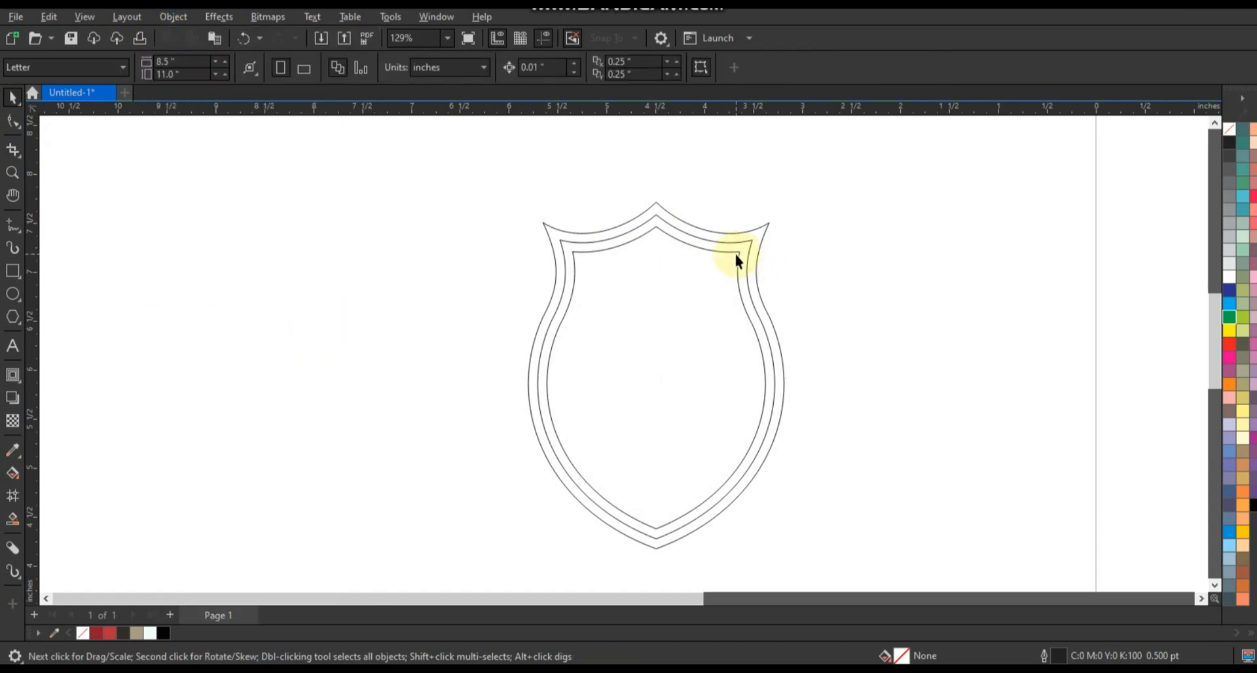
click(735, 254)
click(607, 69)
click(384, 230)
click(663, 311)
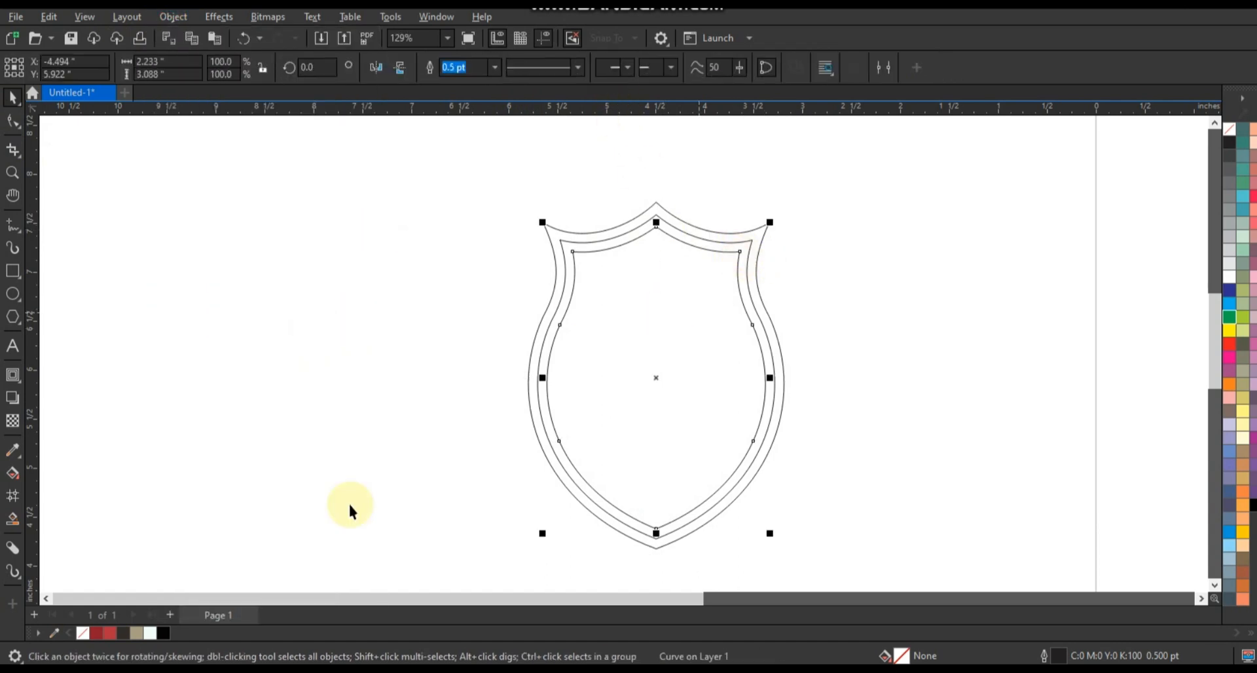
Fill the inner shield red, the middle one black and the outer one tan, and remove all their outlines.
click(109, 632)
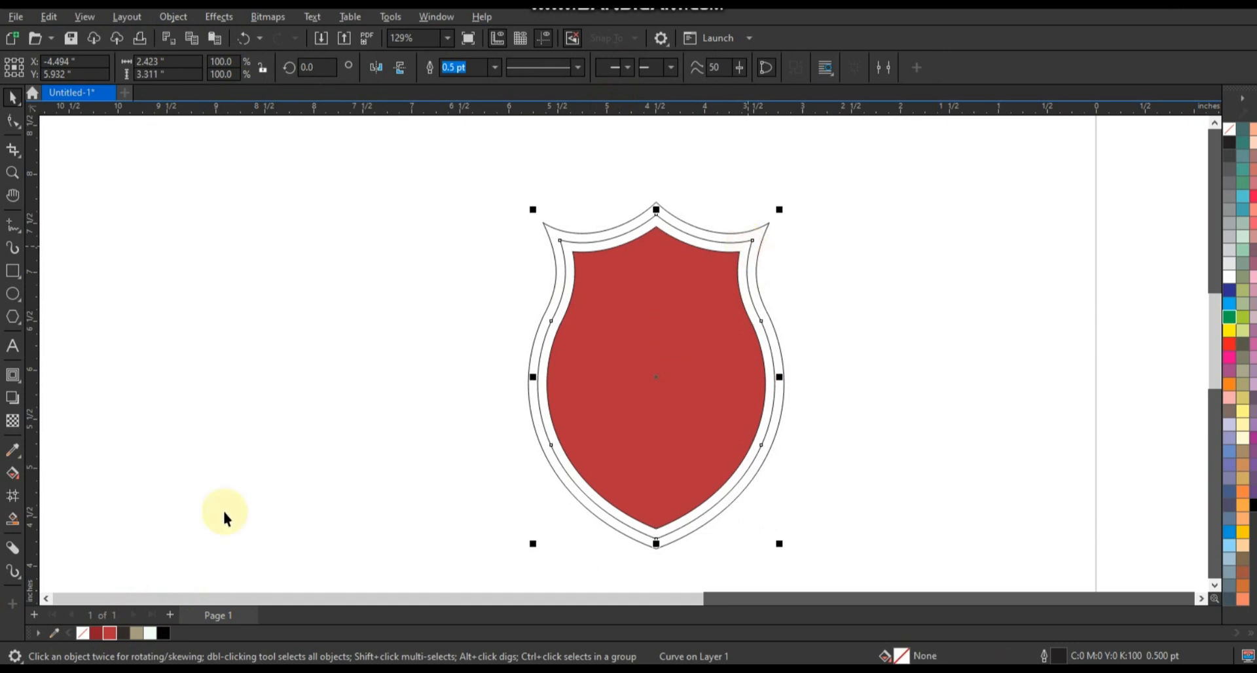
click(164, 633)
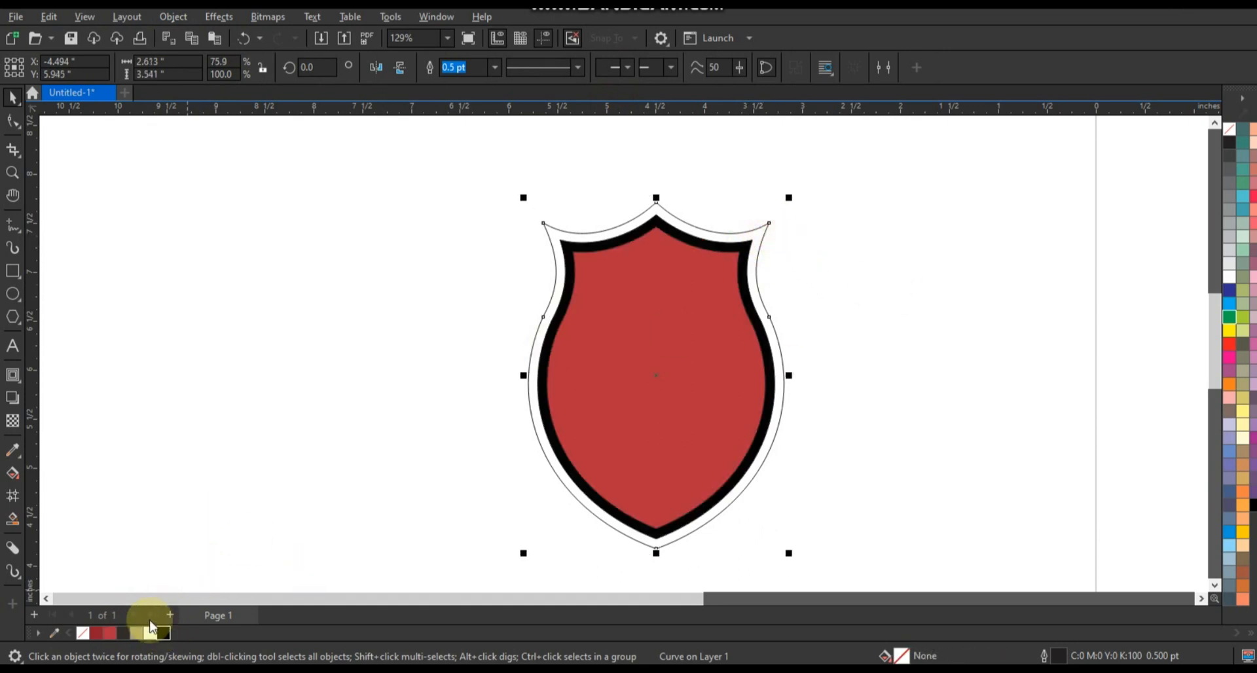
click(137, 632)
click(463, 286)
drag(820, 562, 821, 562)
key(shift+F2)
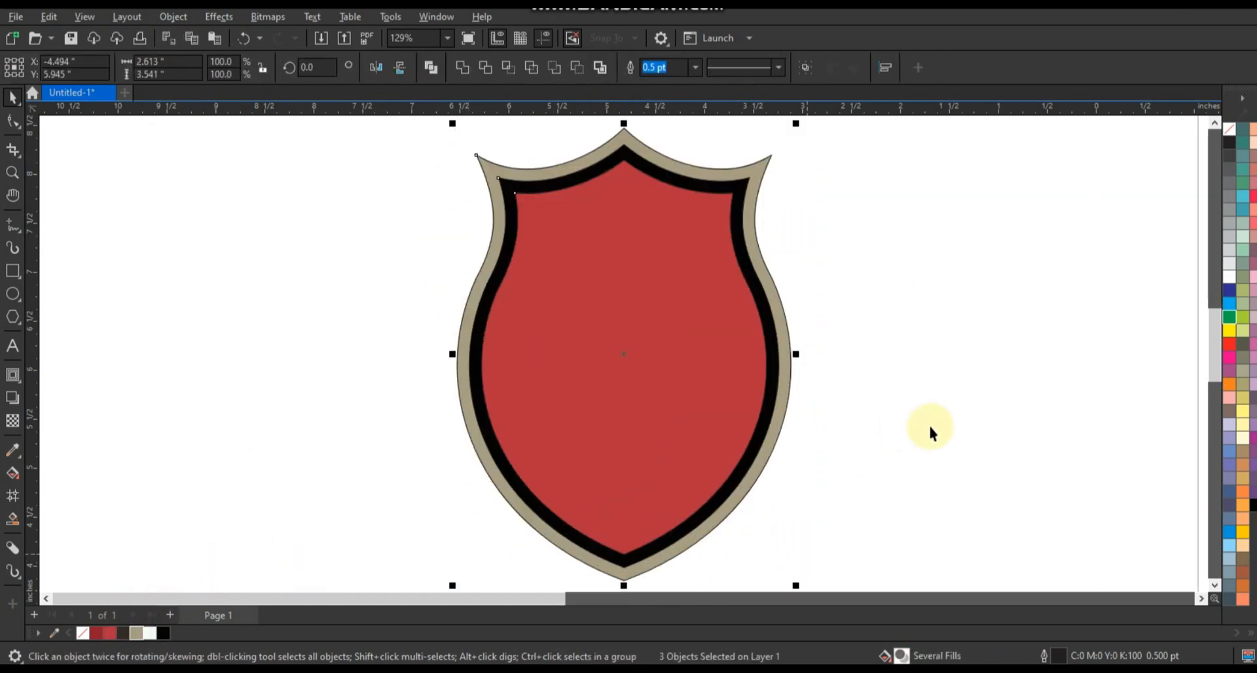
click(1075, 197)
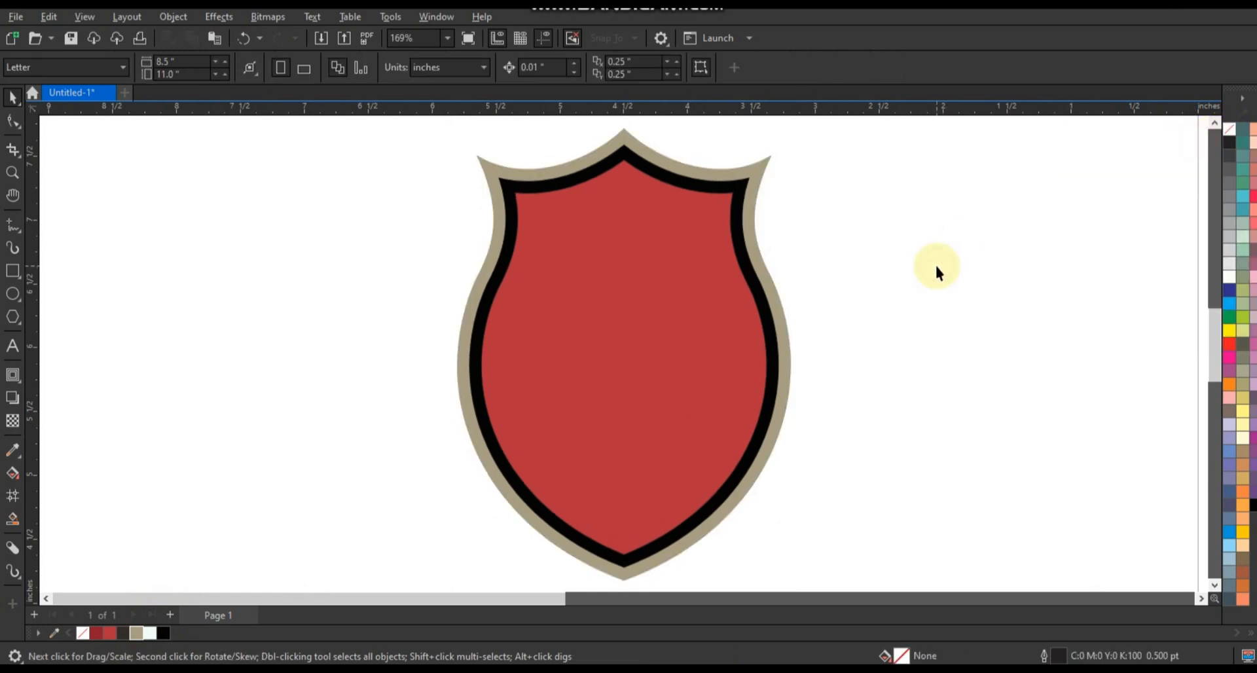
Draw a narrow vertical bar about 0.114 by 3.668 inches along the shield's left side.
scroll(935, 267, down, 1)
click(12, 271)
drag(566, 157, 560, 558)
click(14, 121)
key(space)
Duplicate the bar sideways at equal spacing to make a row of six bars over the shield.
drag(562, 356, 590, 357)
key(ctrl+r)
key(ctrl+r)
key(ctrl+r)
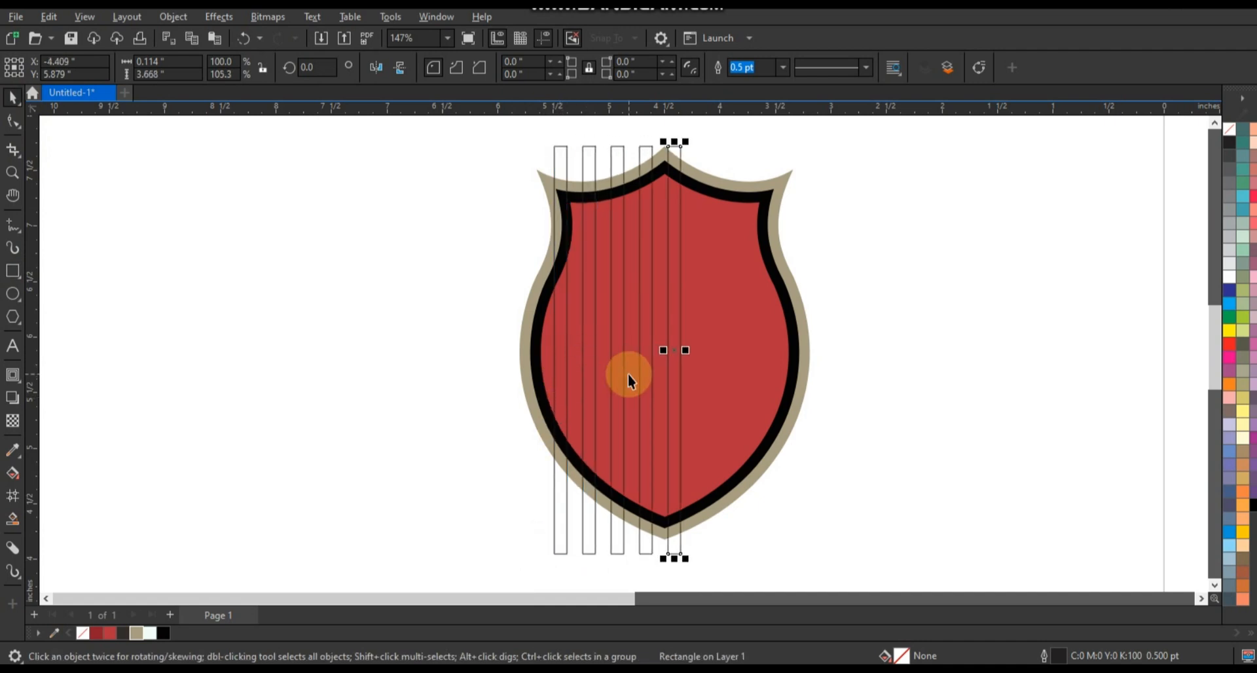
key(ctrl+r)
Merge the six bars into one object about 1.849 inches wide and centre it horizontally on the shield.
drag(746, 543, 577, 575)
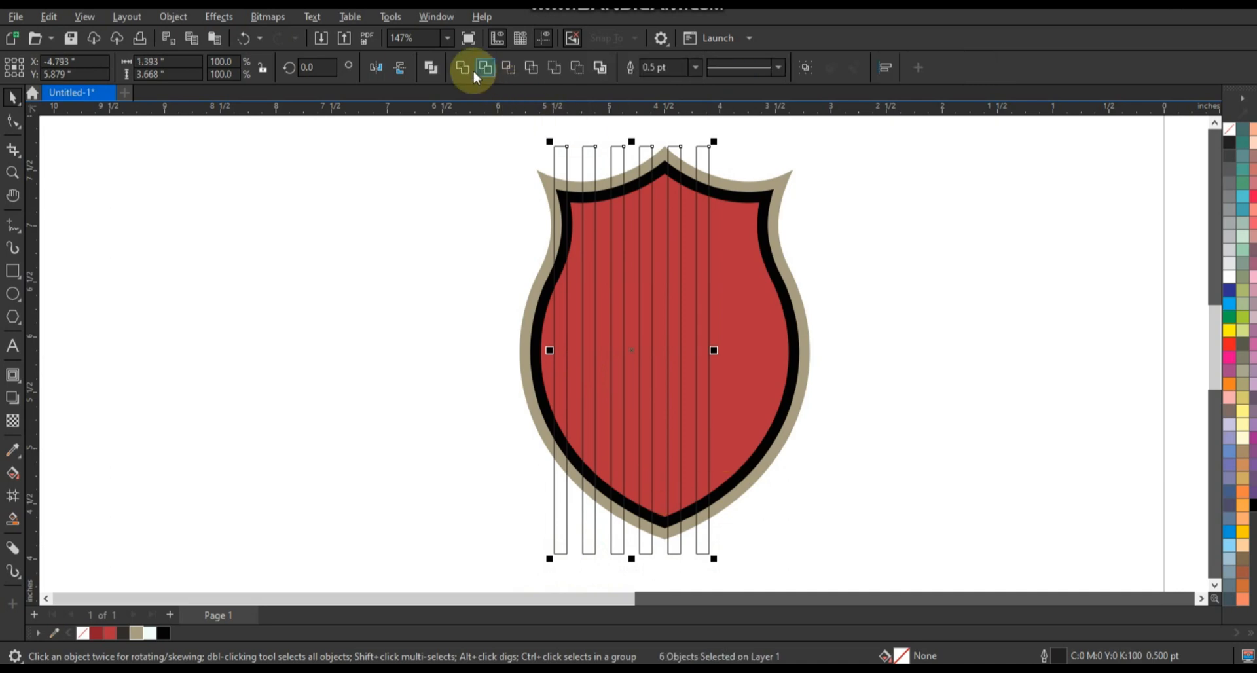
drag(713, 350, 777, 354)
shift+click(771, 353)
key(c)
click(844, 351)
click(762, 373)
Fill the stripes dark red without an outline and clip them inside the inner red shield.
click(96, 633)
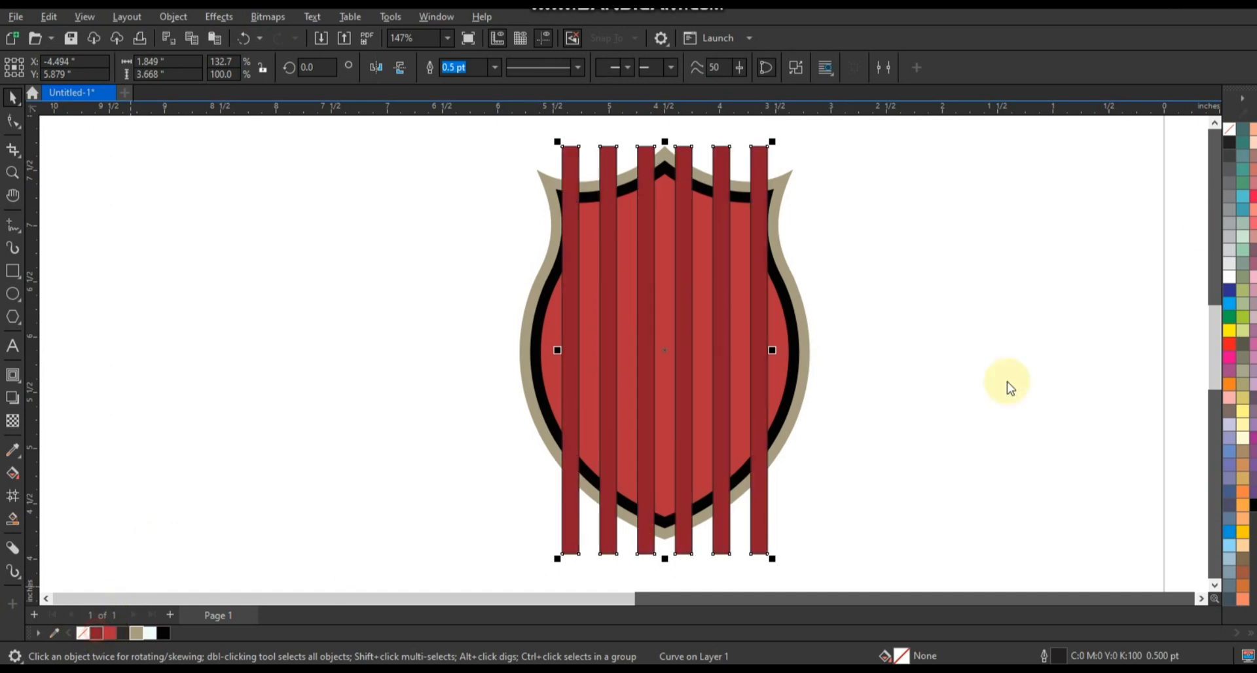
right_click(1229, 129)
click(1209, 140)
drag(763, 323, 778, 332)
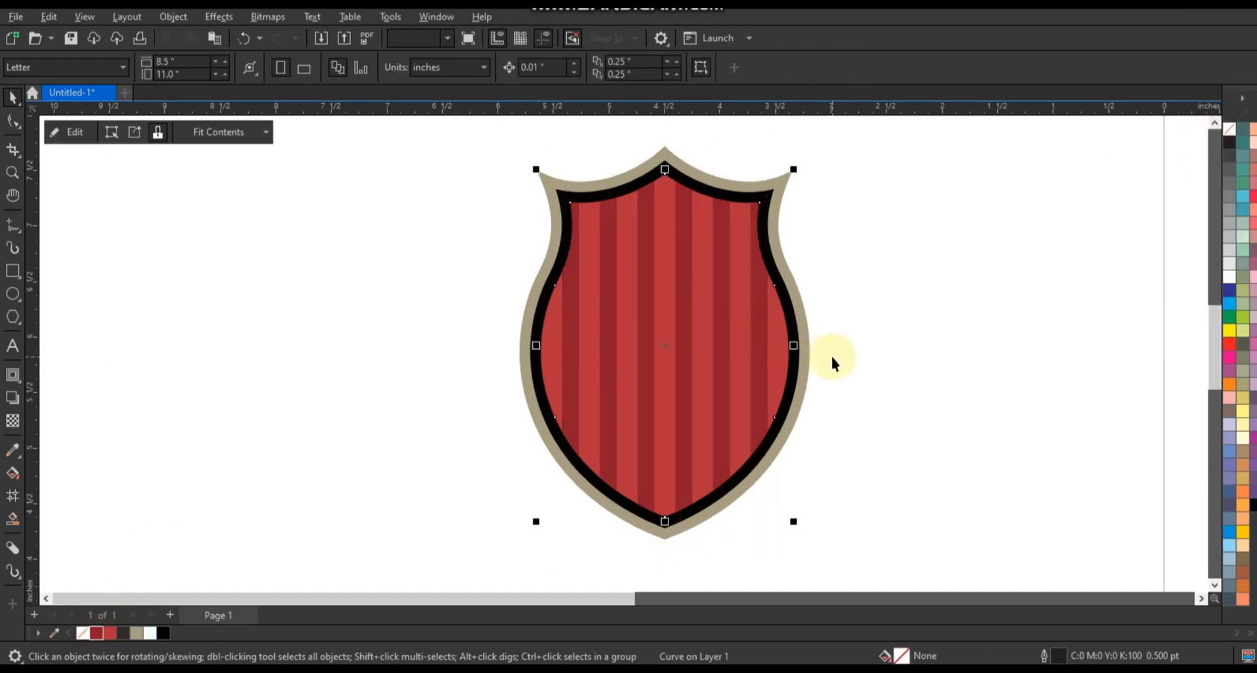
click(862, 392)
Draw a black circle about 1.42 inches across in the shield's lower half and centre it horizontally on the shield.
scroll(875, 396, down, 2)
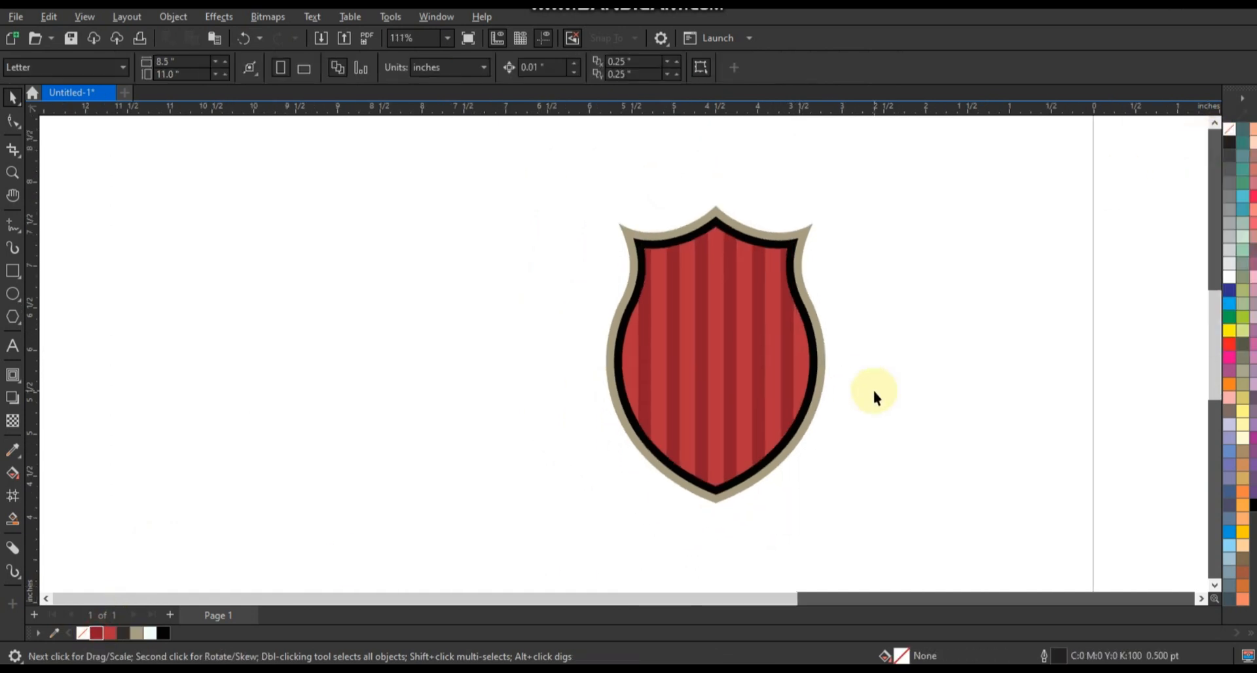
click(16, 298)
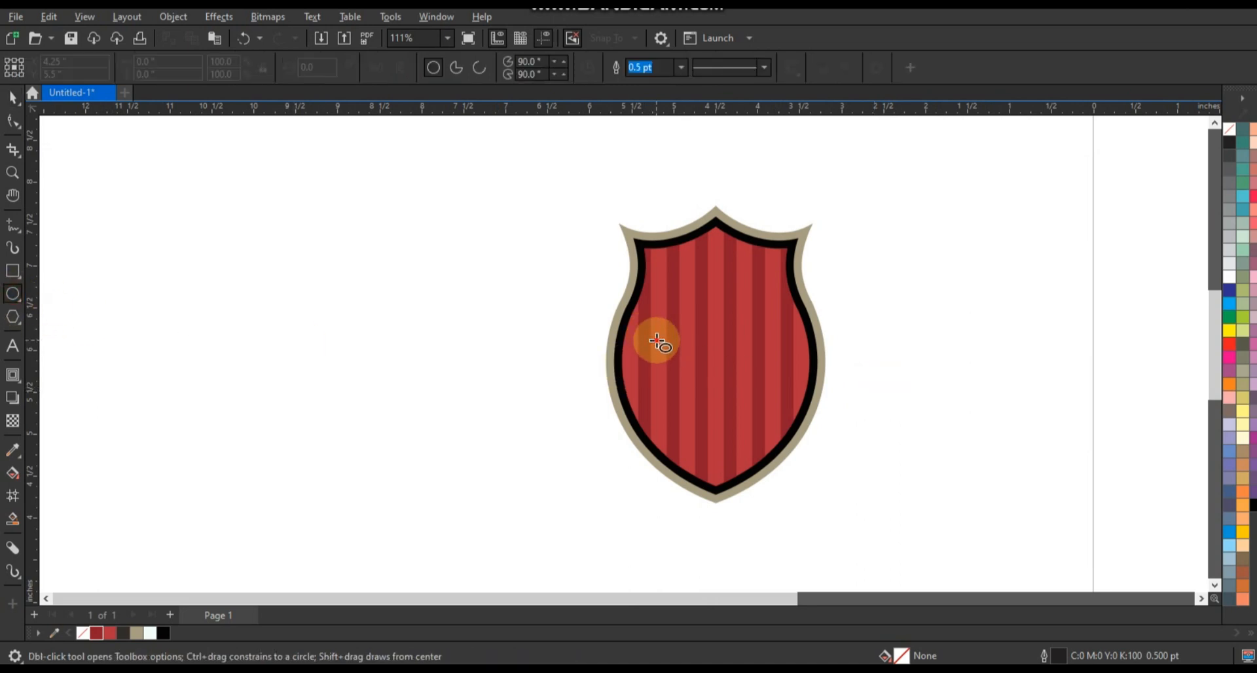
drag(656, 341, 776, 461)
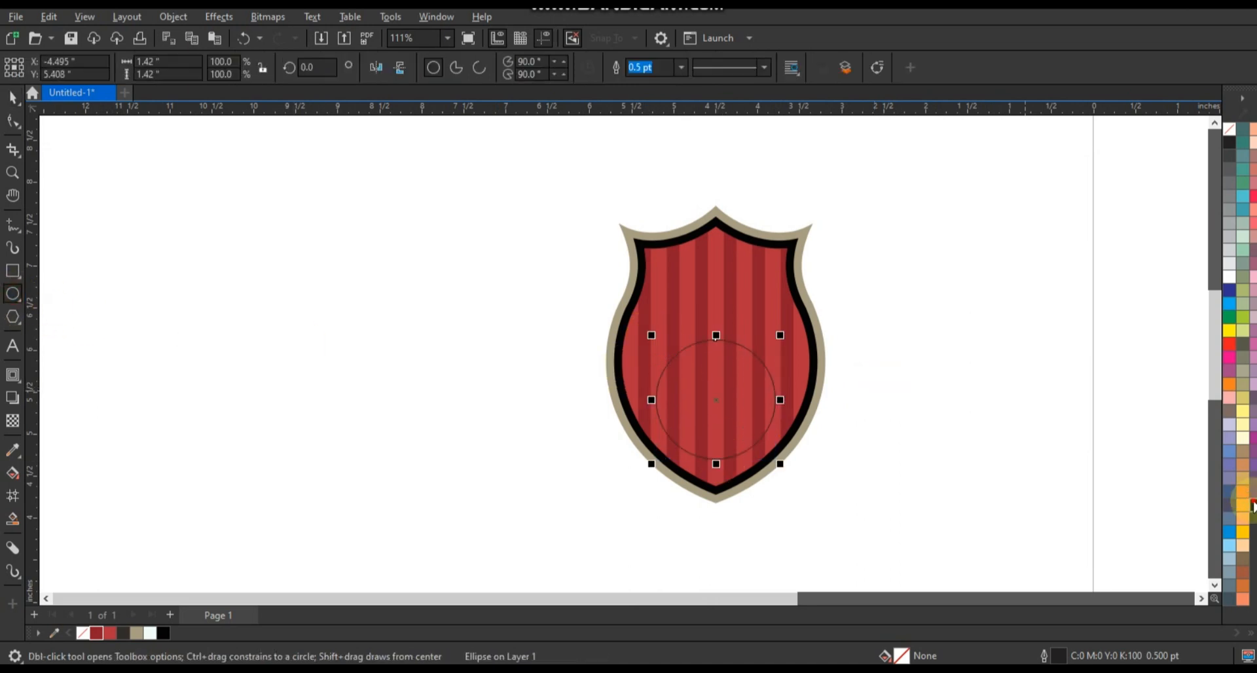
click(11, 100)
shift+click(763, 315)
key(c)
click(881, 360)
drag(910, 331, 602, 473)
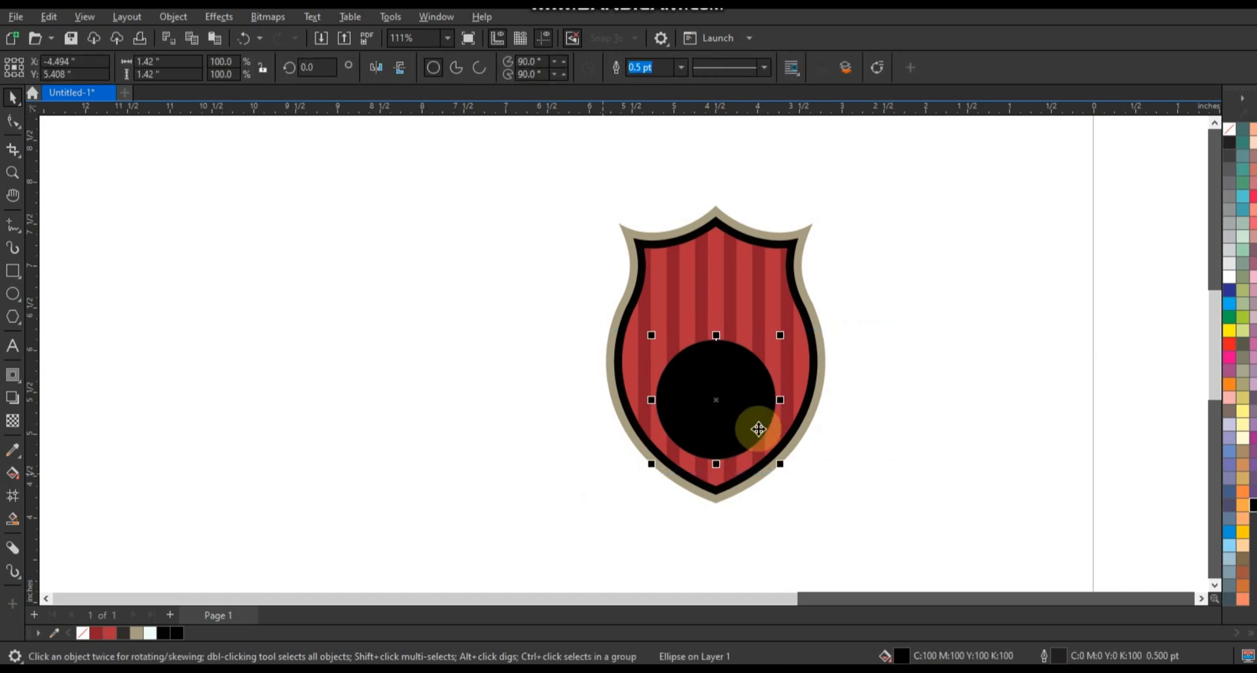
Scale the soccer ball down to about 2.132 inches and centre it on the black circle.
scroll(796, 429, down, 2)
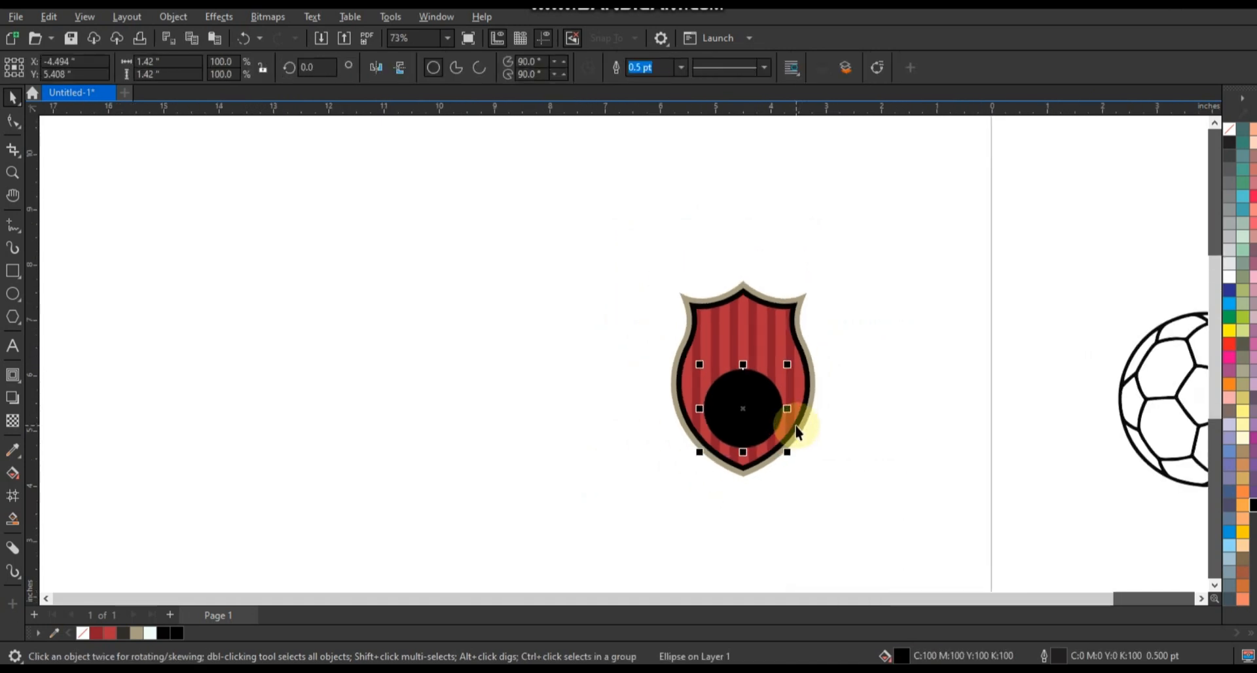
drag(1178, 497, 1153, 477)
shift+click(771, 406)
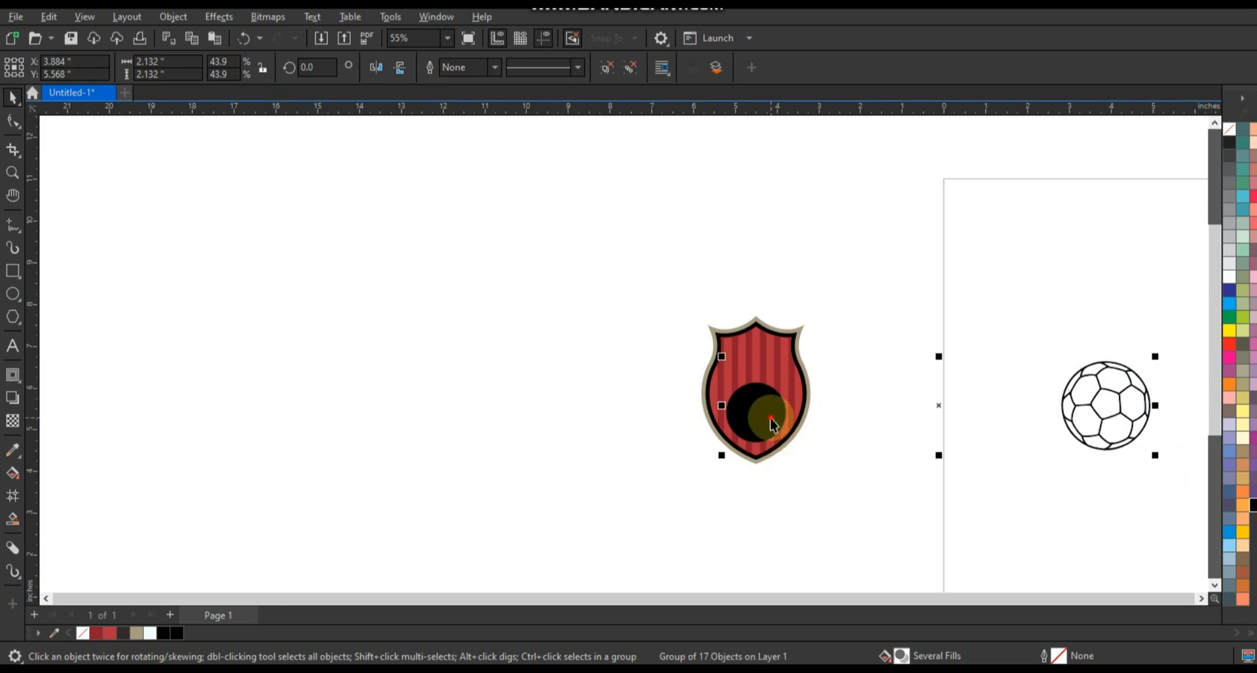
key(c)
key(e)
Shrink the soccer ball to about 1.362 inches so the black circle forms a thin rim around it.
scroll(785, 402, up, 5)
click(784, 308)
drag(855, 127, 773, 204)
scroll(812, 263, down, 5)
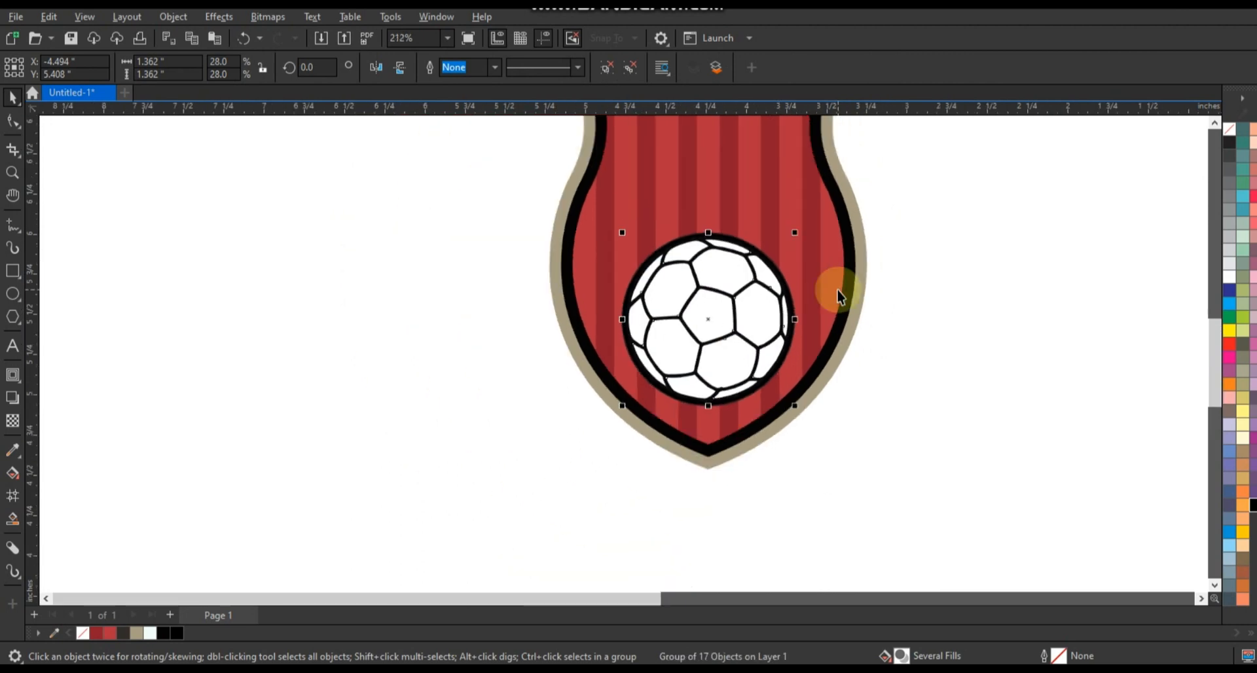
click(839, 345)
key(shift+F2)
click(860, 341)
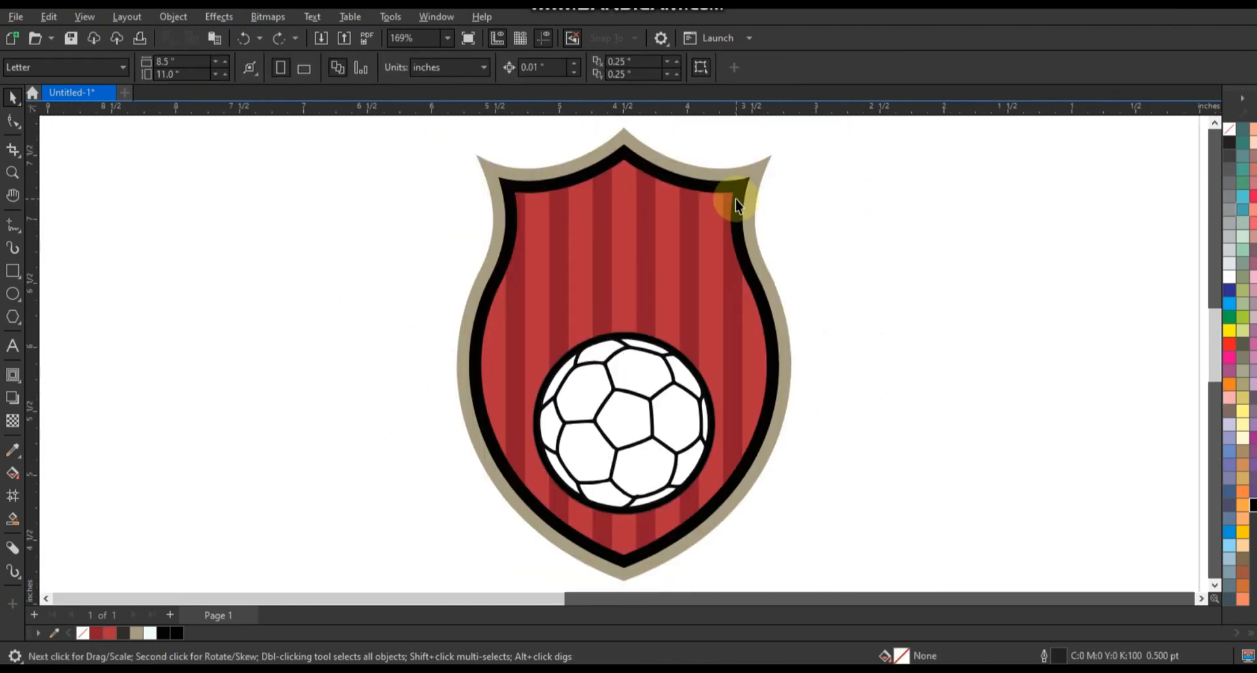
Round the corners of the three shield shapes with a 0.06-inch fillet.
click(740, 198)
key(ctrl+a)
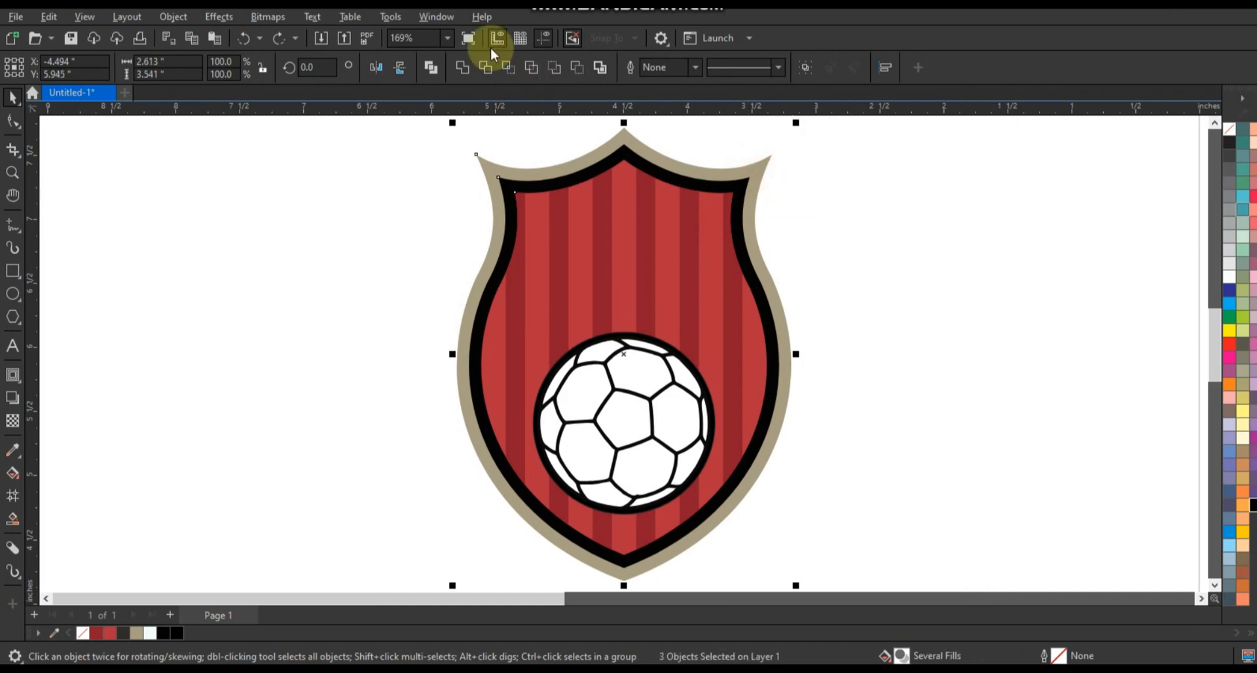
click(435, 16)
mouse_move(463, 226)
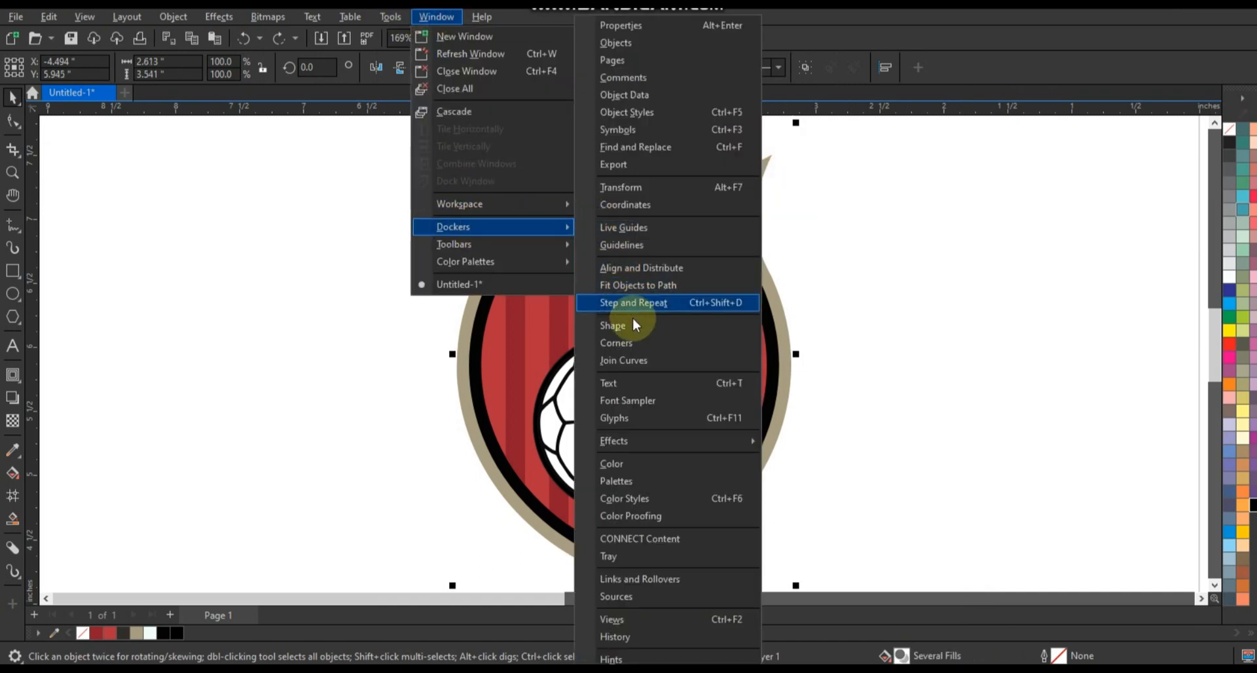
click(632, 339)
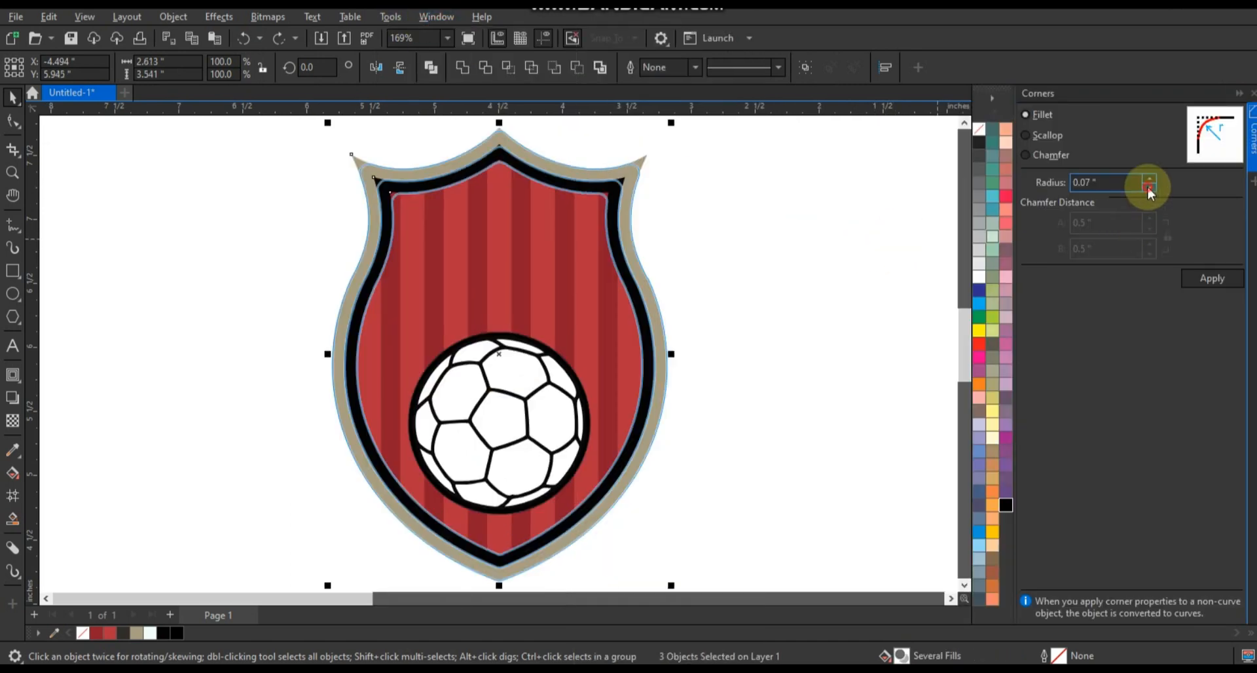
click(1150, 179)
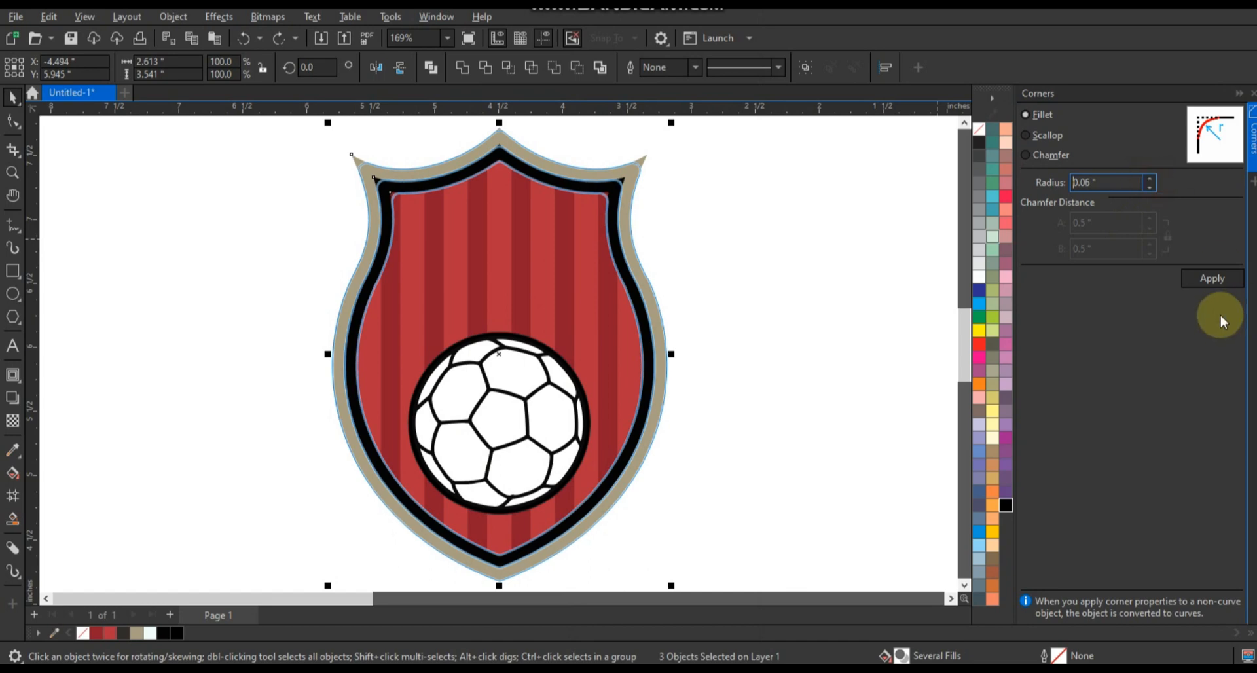
click(1209, 279)
click(811, 343)
Ungroup the soccer ball and fill its upper, lower-left, lower-right and left-edge accent panels with dark red #8F1C2D.
drag(253, 286, 609, 521)
scroll(597, 463, up, 1)
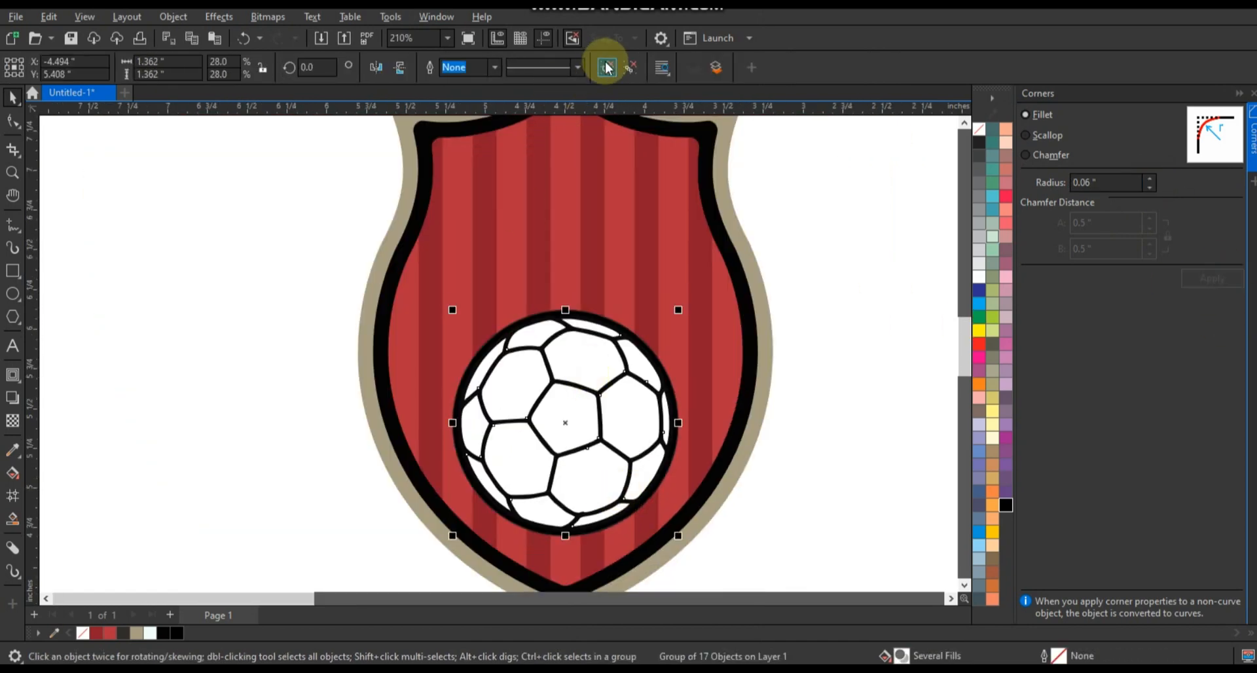
click(606, 68)
click(582, 391)
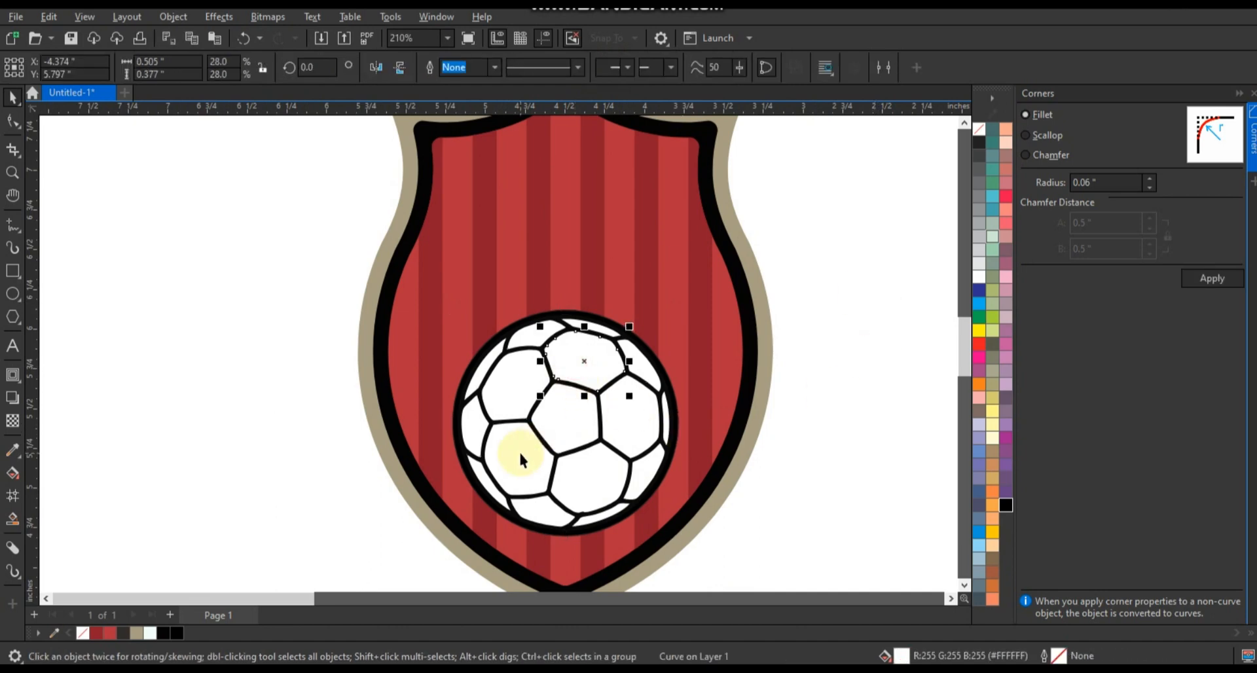
click(650, 491)
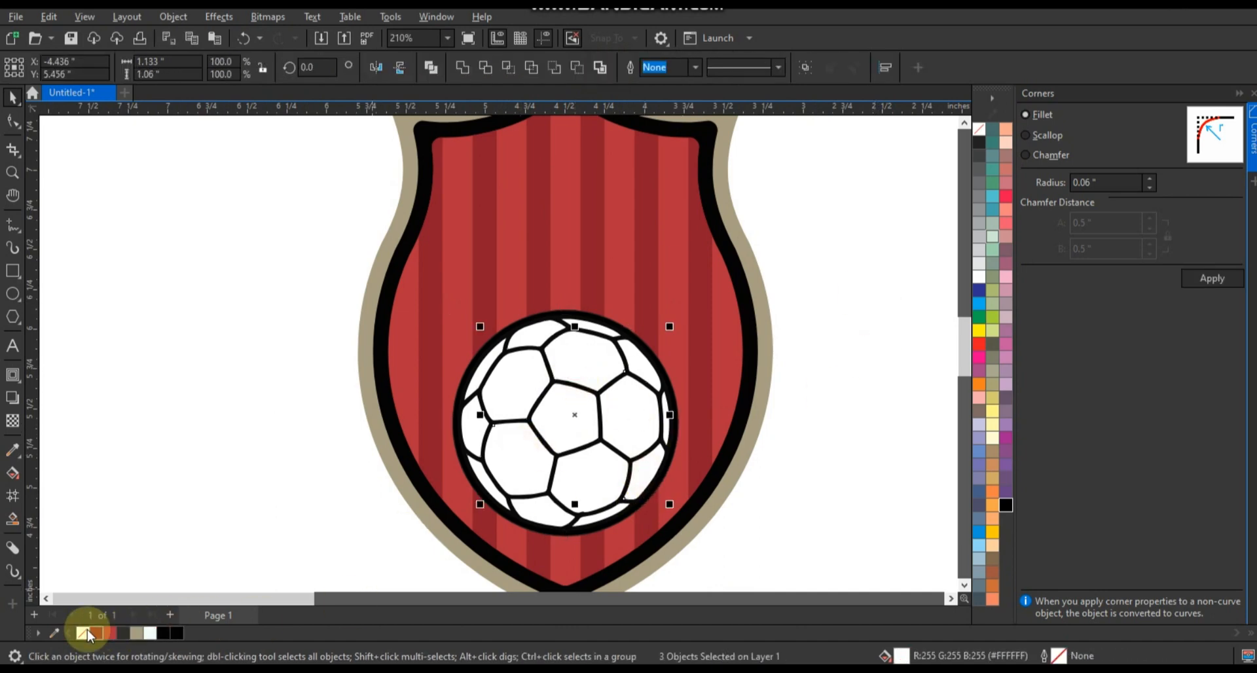
click(98, 632)
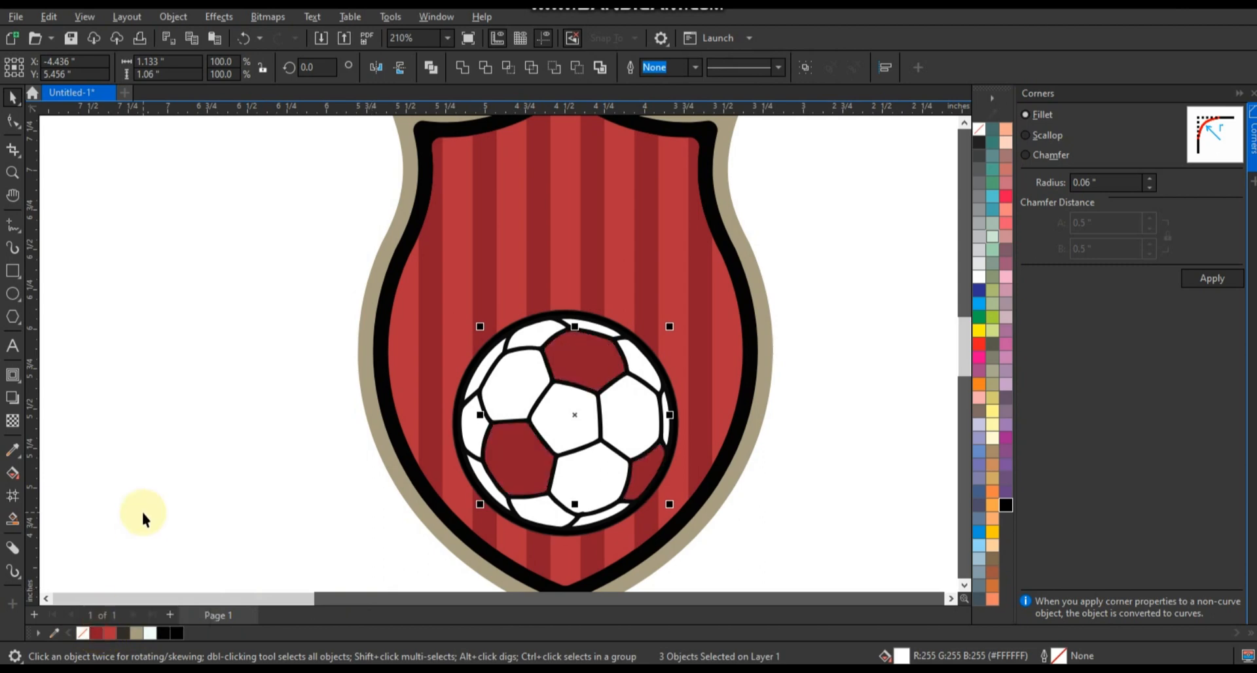
click(142, 512)
click(487, 390)
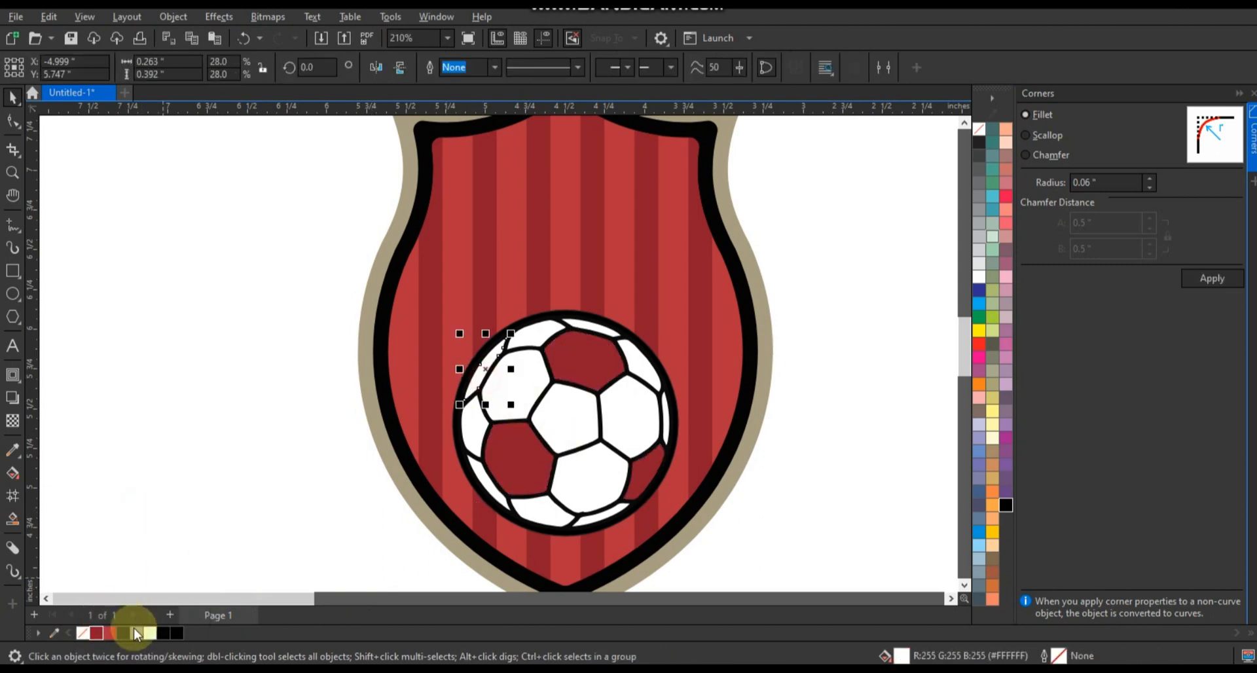
click(840, 437)
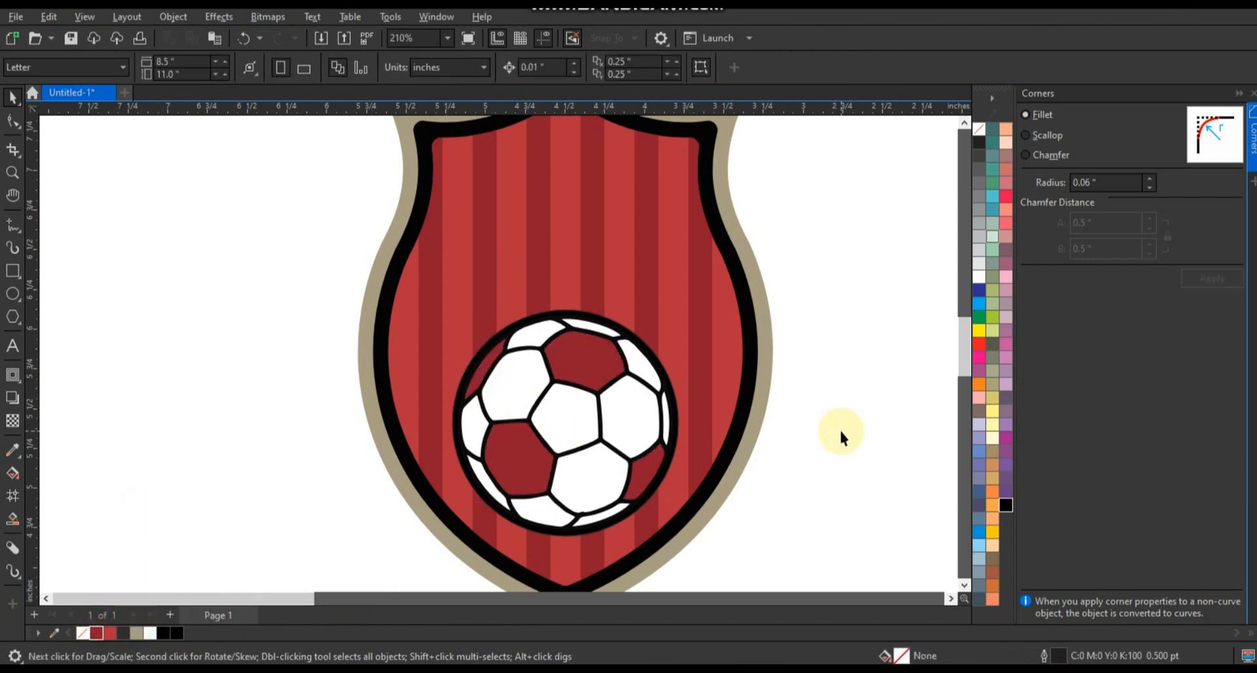
Fill all the remaining white panels of the soccer ball with the shield border's beige, #A79D82.
click(610, 426)
shift+click(563, 426)
shift+click(512, 389)
shift+click(472, 424)
shift+click(483, 485)
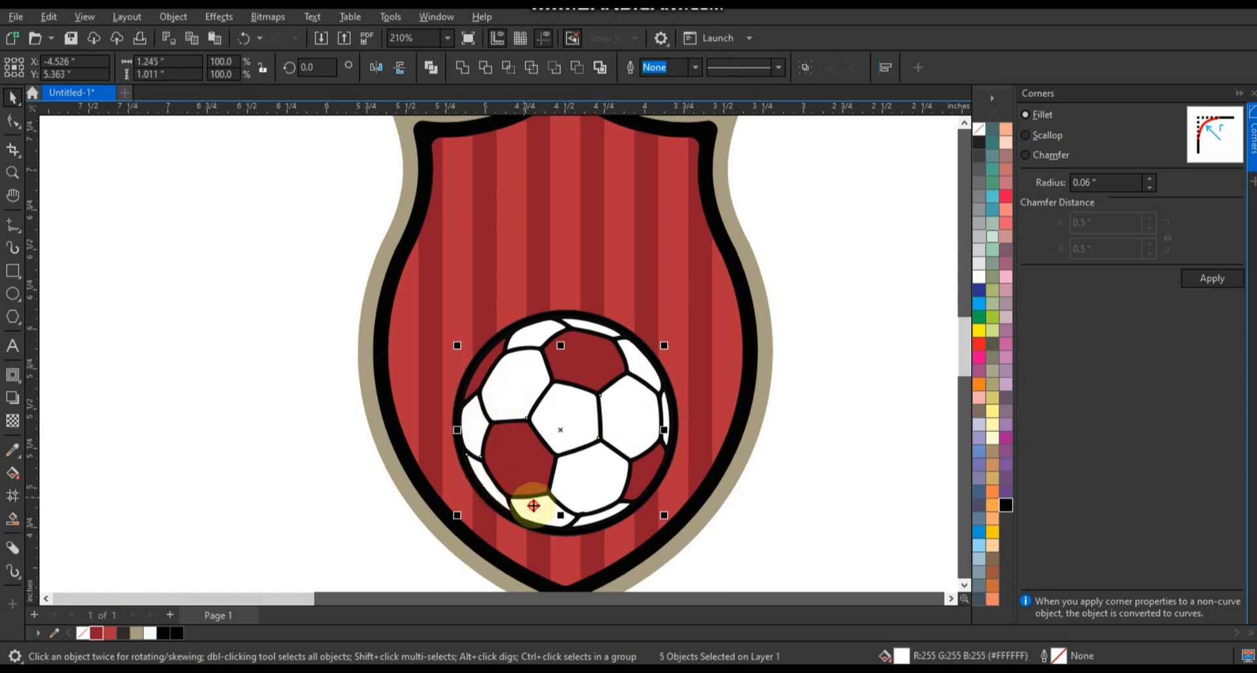
shift+click(597, 517)
shift+click(536, 334)
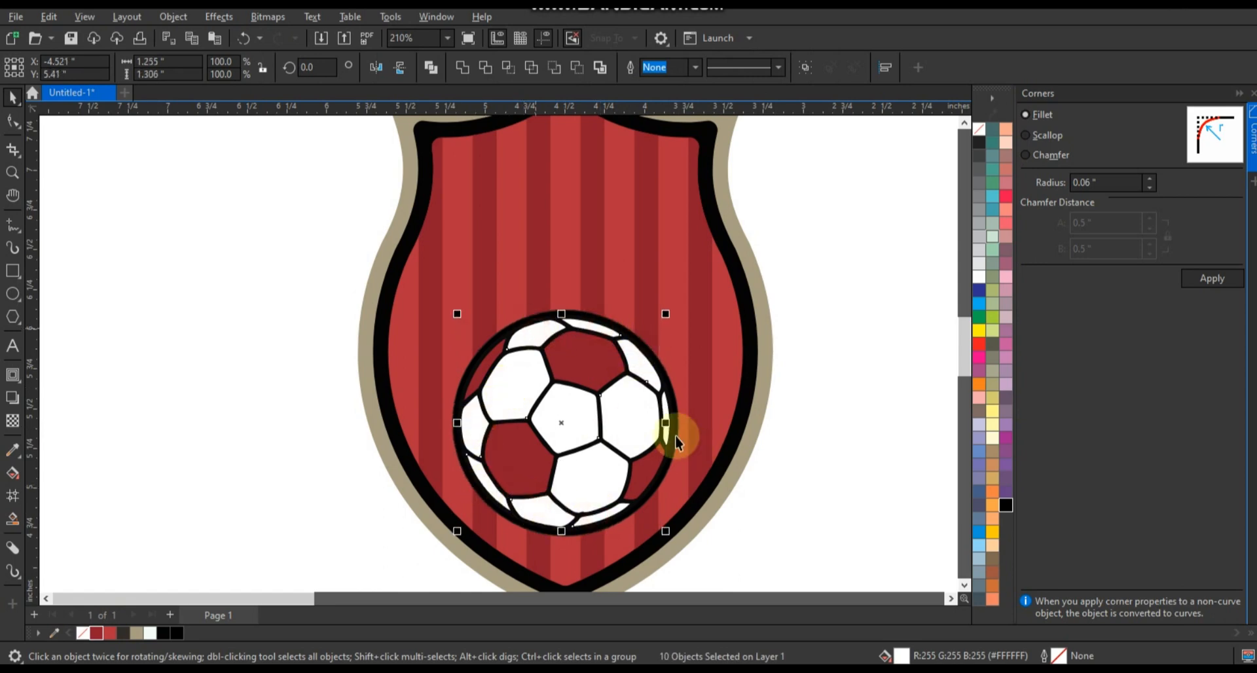
click(141, 633)
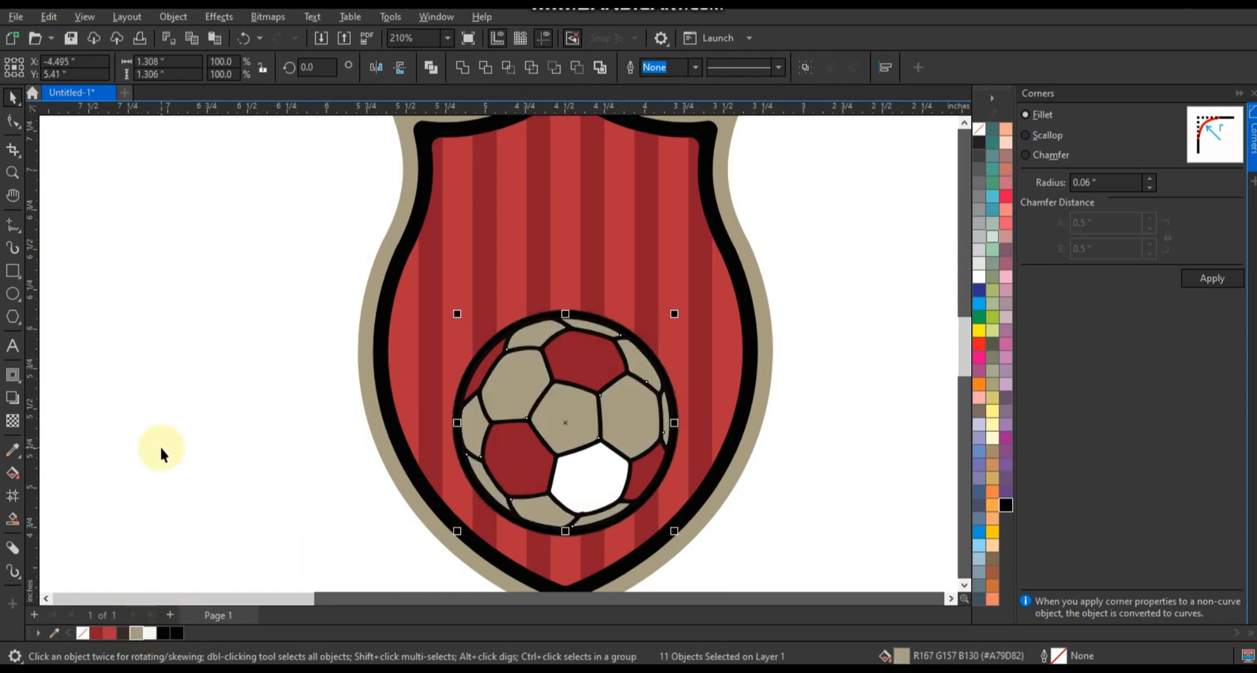
click(586, 487)
key(ctrl+r)
click(835, 427)
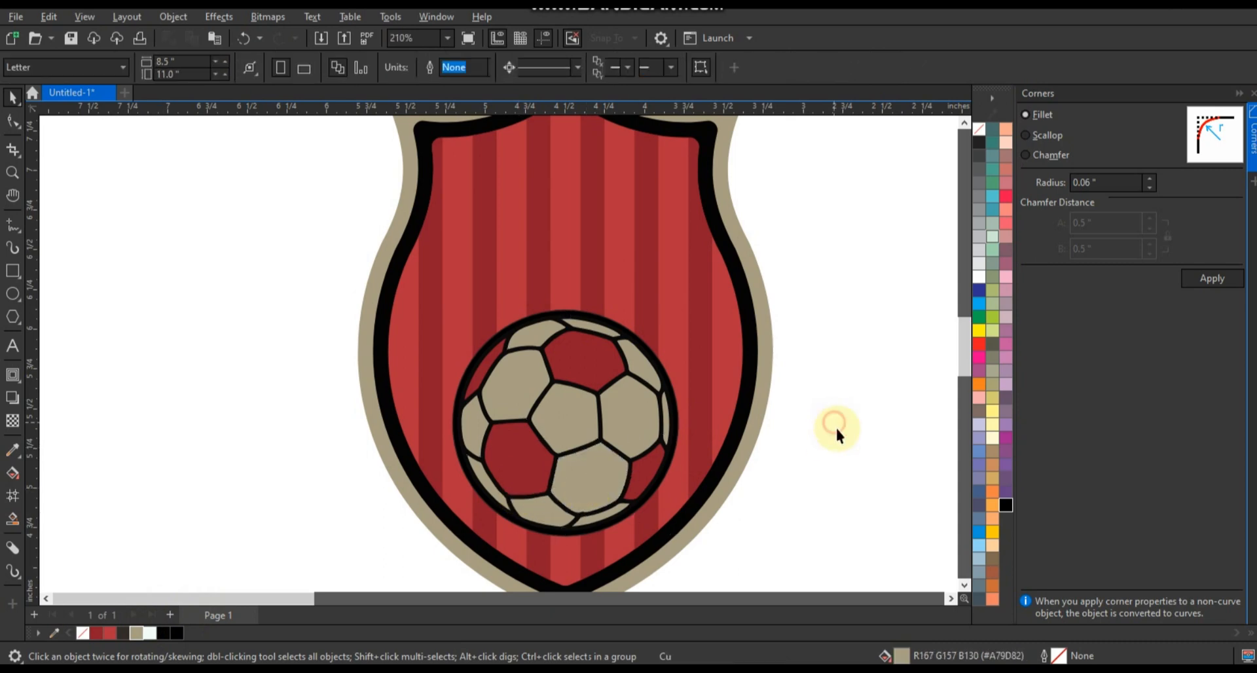
Select all the ball's panels and place a duplicate of them on the blank area left of the shield.
click(12, 173)
drag(291, 255, 788, 552)
click(12, 97)
drag(139, 156, 705, 557)
scroll(686, 482, down, 1)
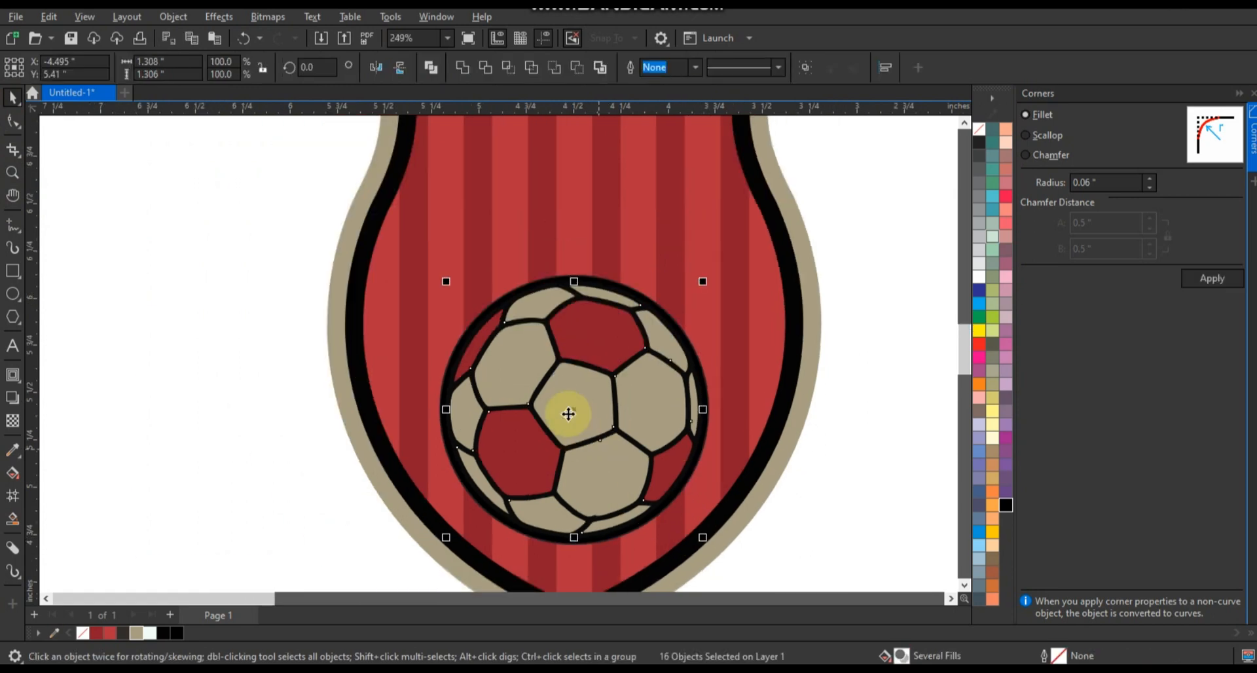
drag(570, 412, 212, 405)
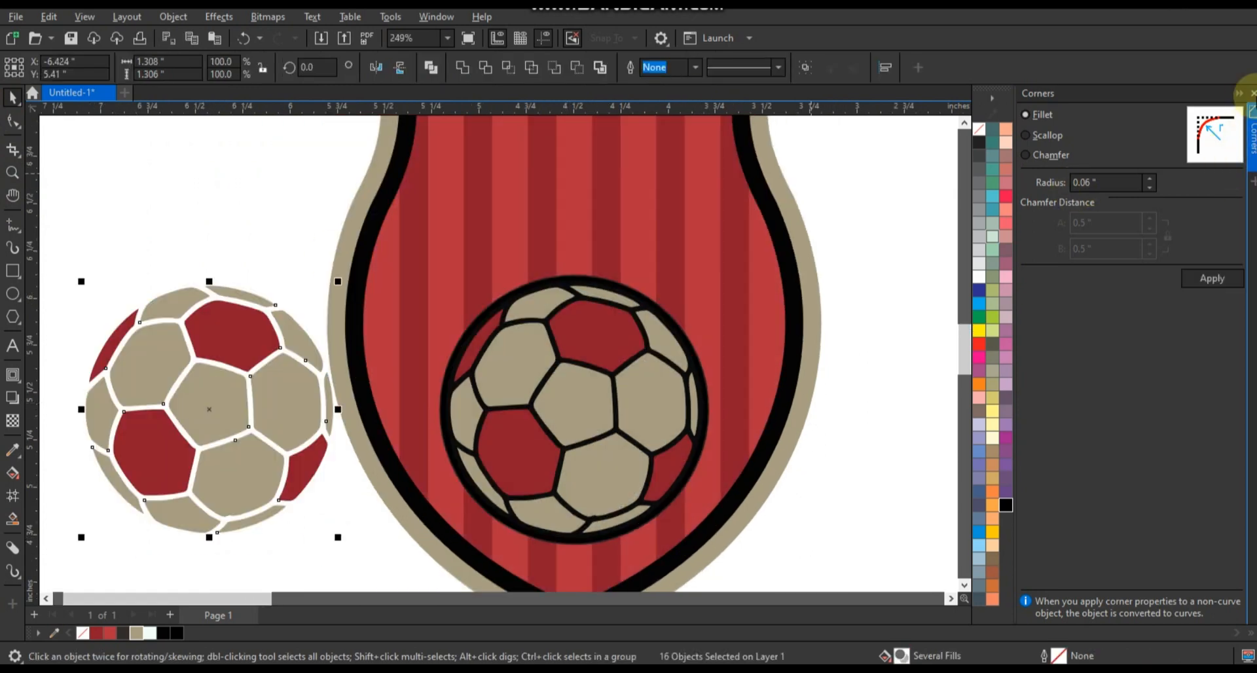
Weld the duplicated ball panels into one curve and give it a black outline with no fill.
click(1239, 93)
click(461, 66)
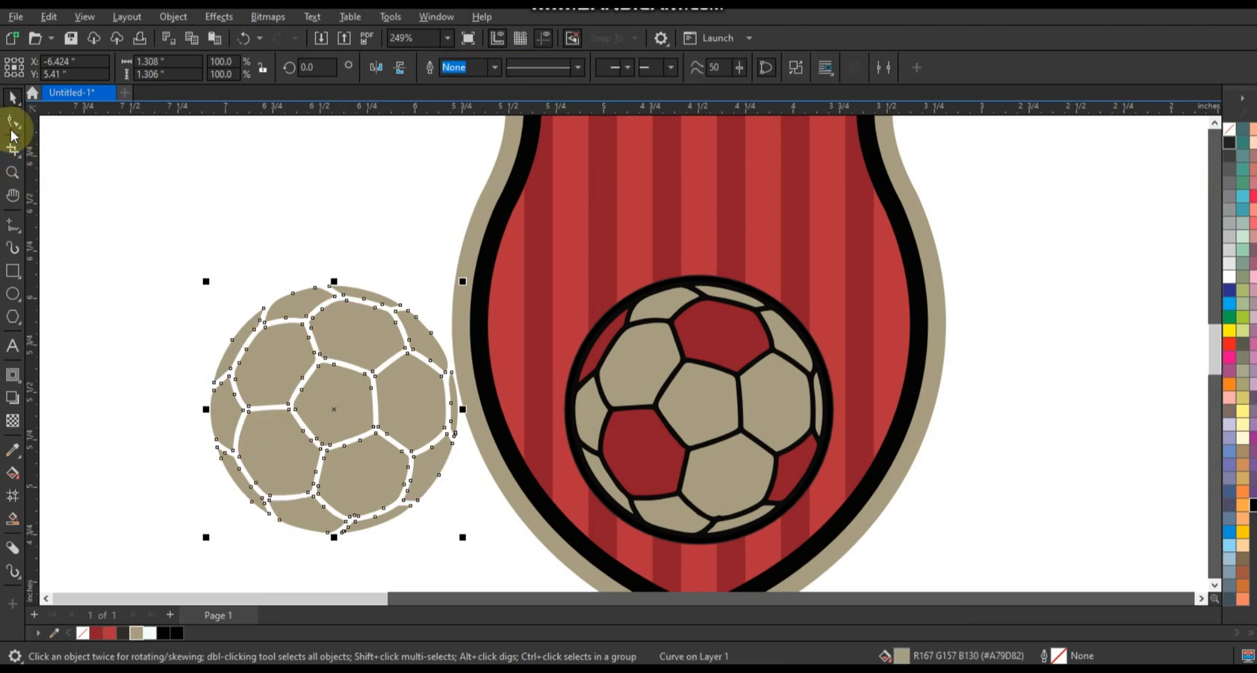
click(1231, 131)
right_click(1230, 143)
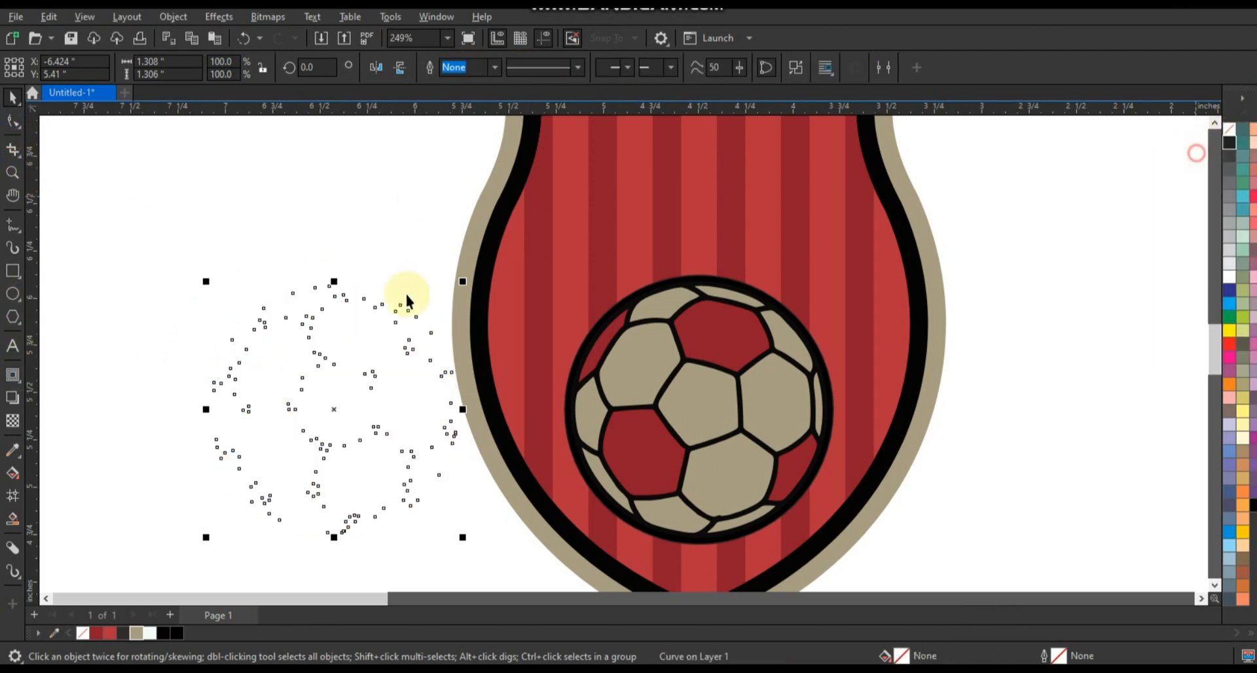
Apply a 0.023-inch inward contour to the duplicated panel outlines and break the contour apart.
click(13, 375)
mouse_move(334, 287)
mouse_down()
mouse_move(335, 298)
mouse_move(334, 287)
mouse_up()
click(13, 100)
click(177, 18)
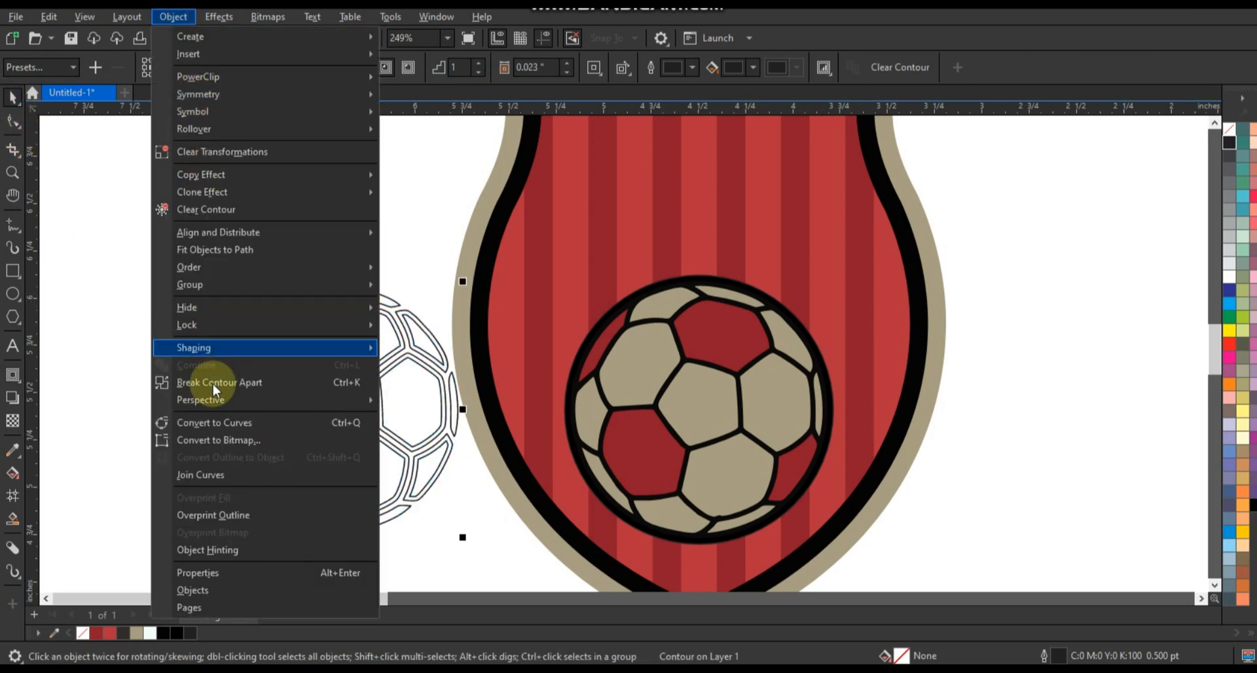
click(212, 384)
Delete the duplicate's outer panel outlines and centre the remaining inset outlines on the coloured soccer ball.
click(173, 318)
click(395, 304)
key(Delete)
click(379, 362)
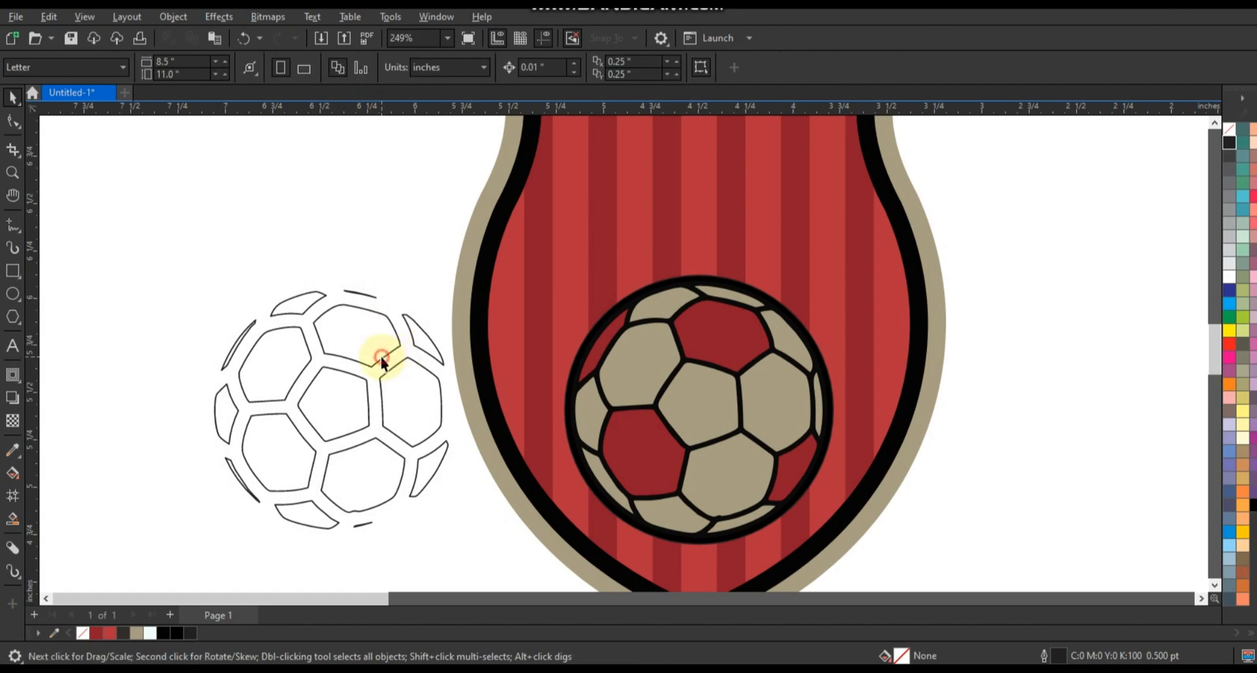
key(c)
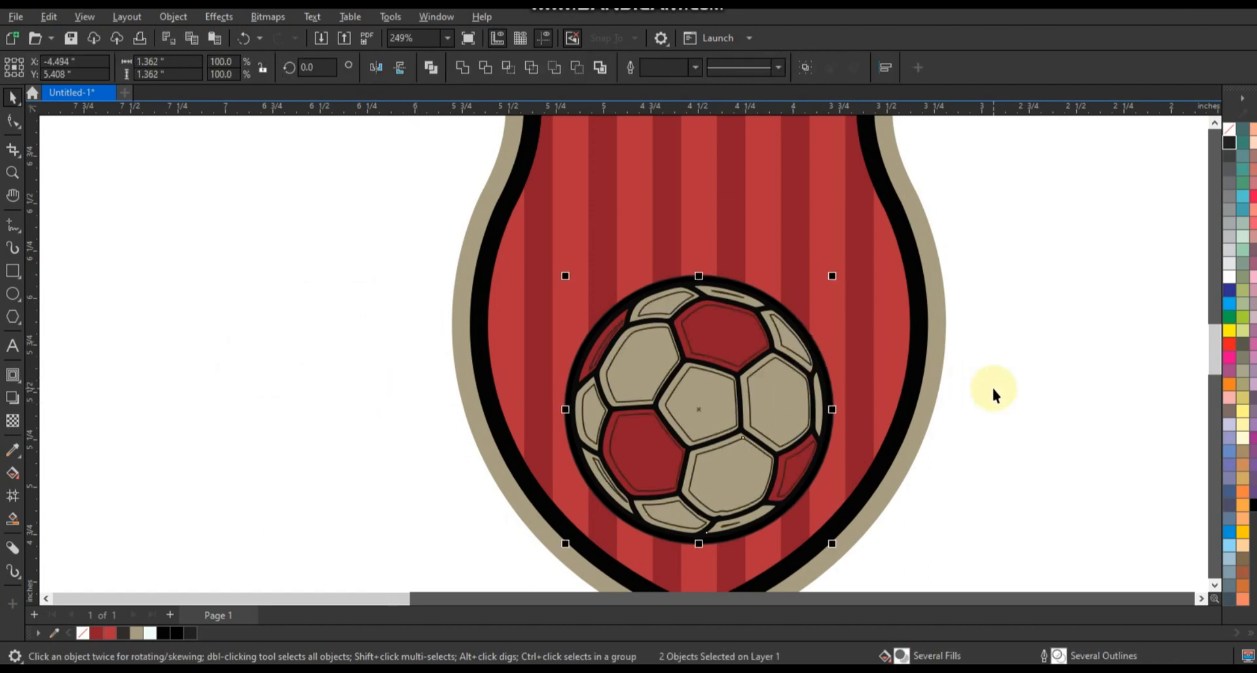
click(993, 393)
Smart Fill the strips between the panel edges and inset outlines of the beige panels with blue #336699.
click(17, 522)
click(686, 442)
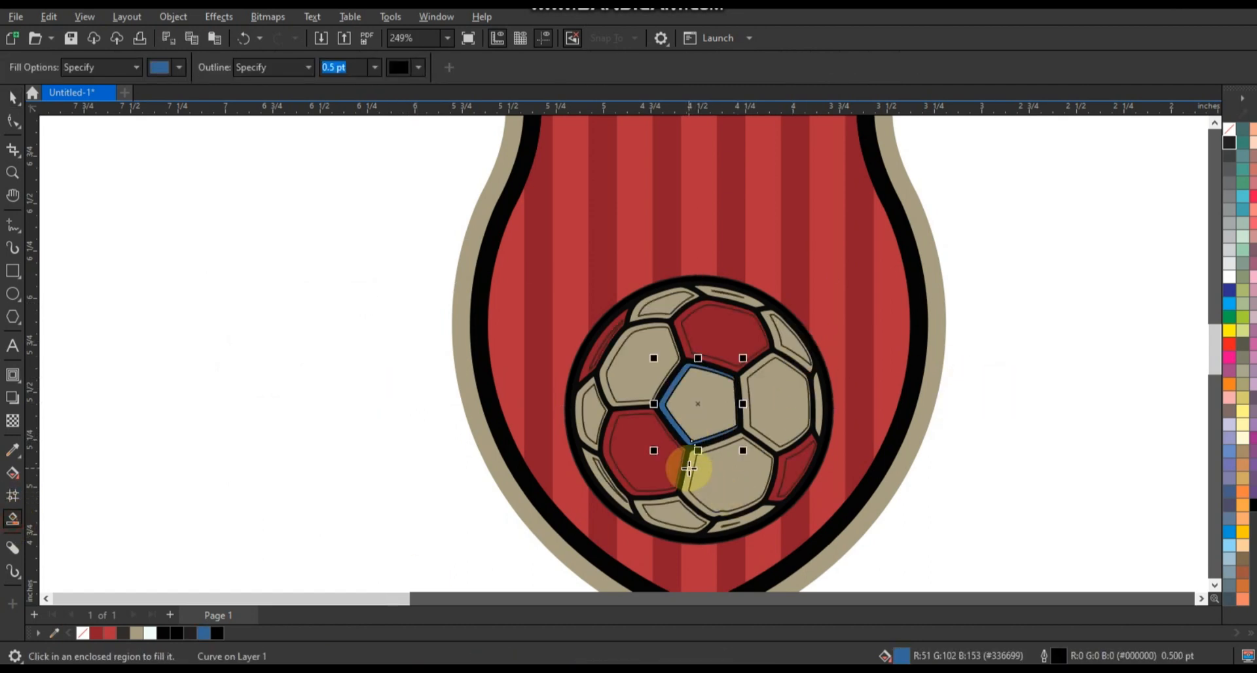
click(689, 469)
click(672, 501)
click(589, 463)
click(575, 402)
click(617, 348)
click(654, 293)
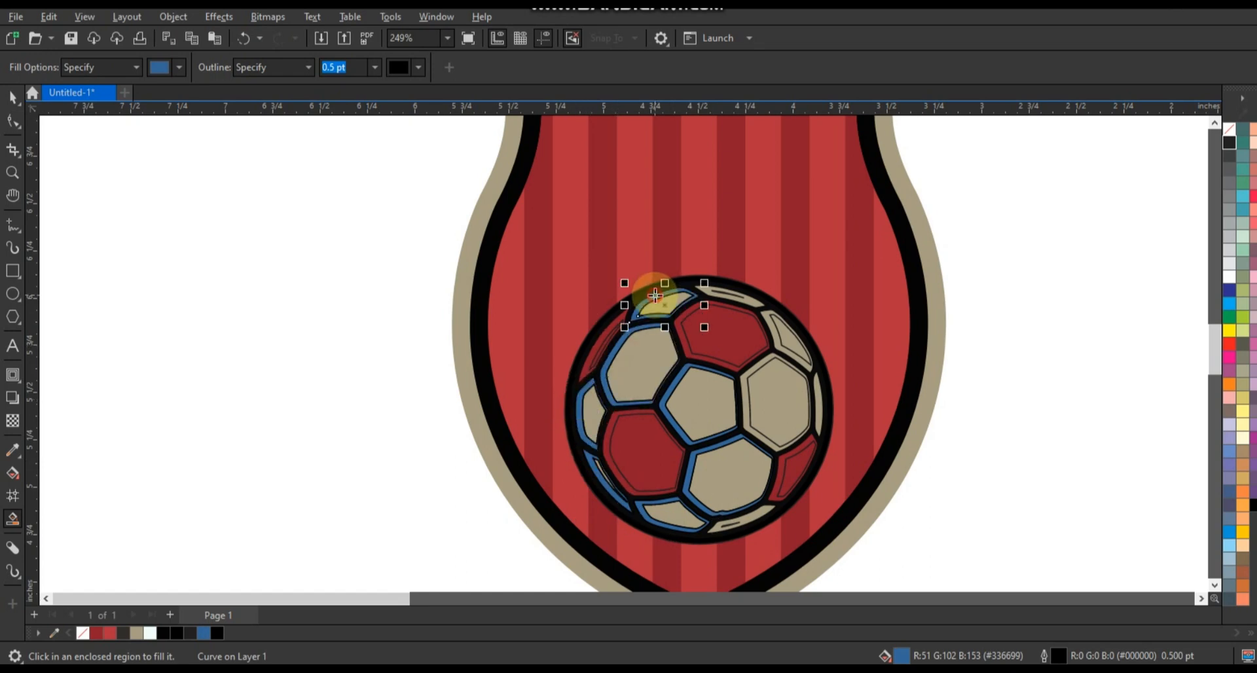
click(751, 300)
click(811, 368)
click(760, 361)
click(746, 521)
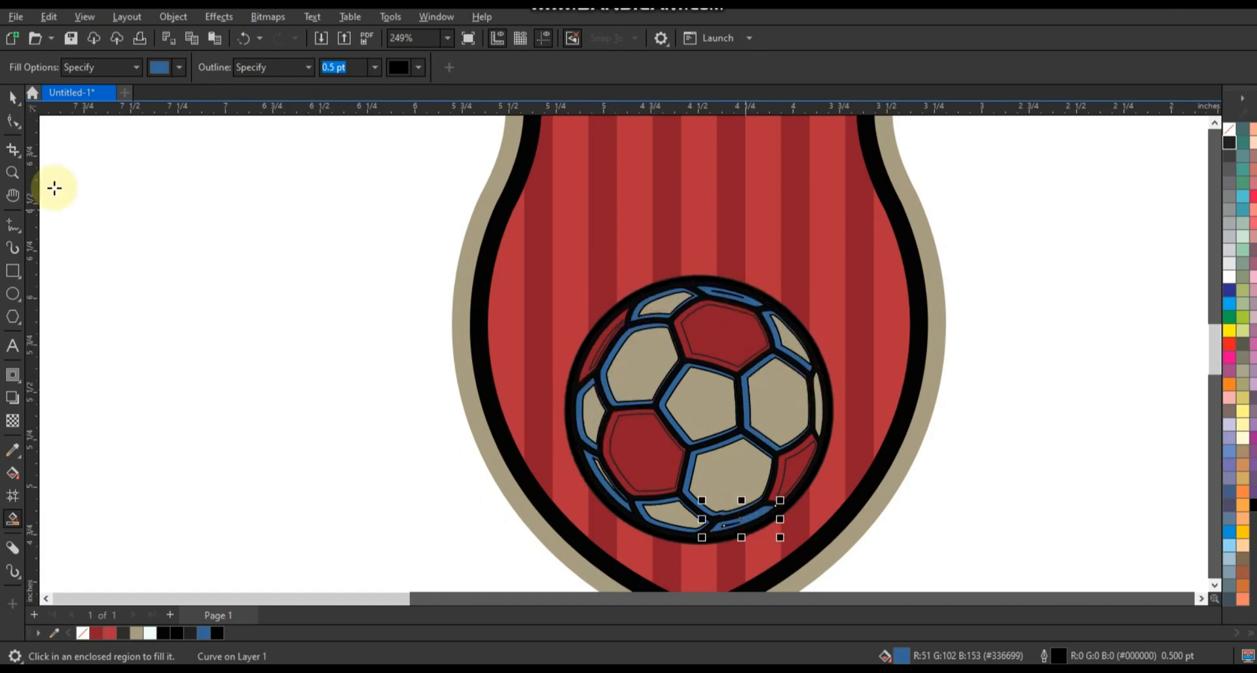
Recolour the blue strips on the beige panels white and remove their outlines, leaving out the large right-hand panel.
click(13, 97)
shift+click(653, 524)
shift+click(609, 489)
shift+click(580, 430)
shift+click(687, 463)
shift+click(679, 430)
shift+click(601, 381)
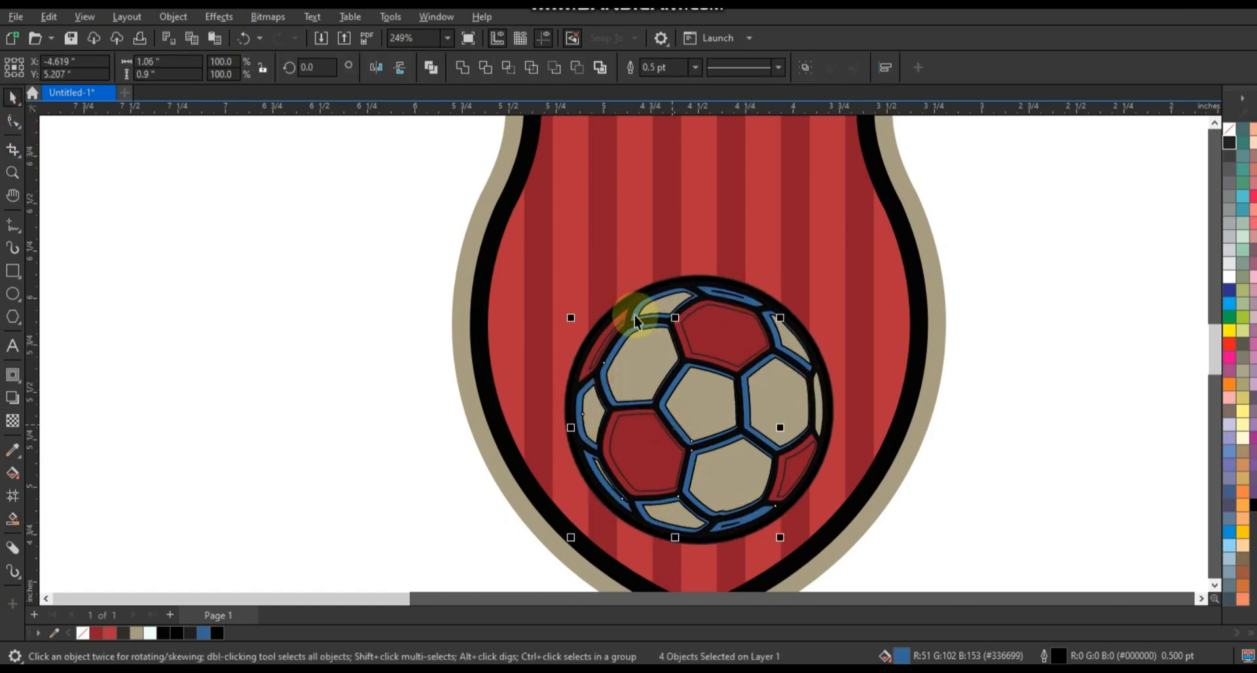
shift+click(635, 315)
shift+click(748, 304)
shift+click(785, 353)
click(150, 633)
right_click(83, 633)
Smart Fill the edge strips of the four dark red ball panels with blue #336699.
click(14, 519)
click(684, 360)
click(584, 375)
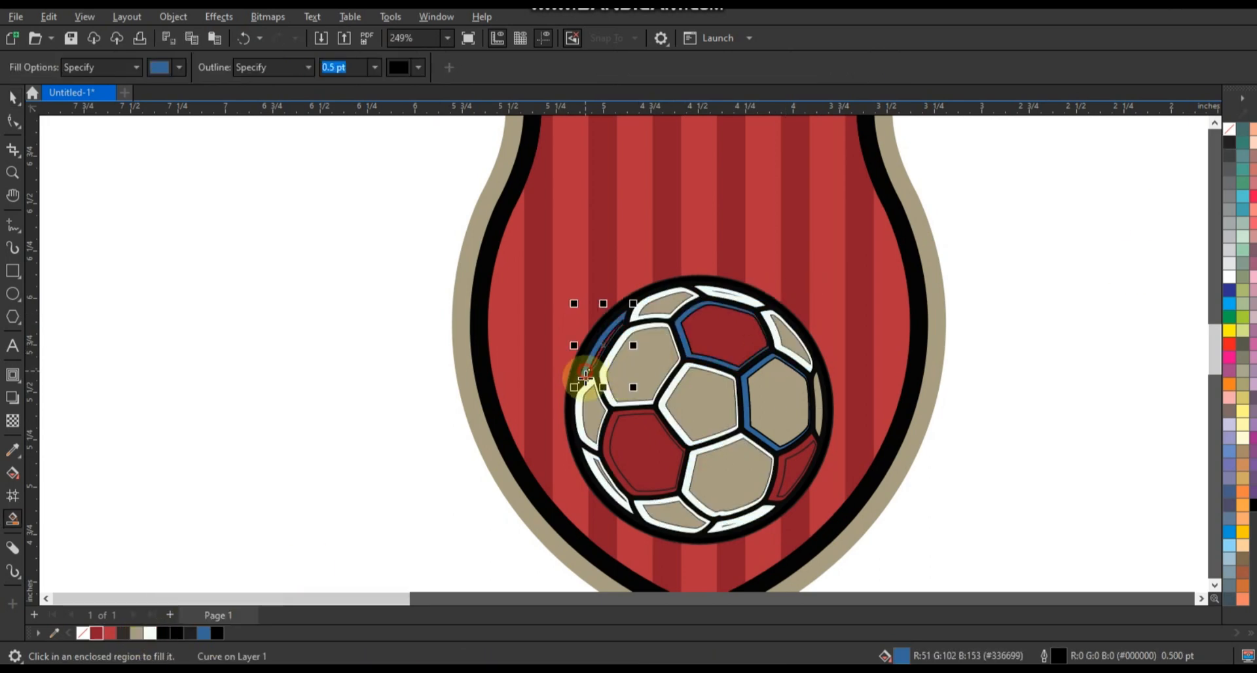
click(626, 489)
click(775, 500)
Recolour the strips on the dark red panels lighter red and the strip on the right-hand beige panel white.
key(space)
shift+click(629, 496)
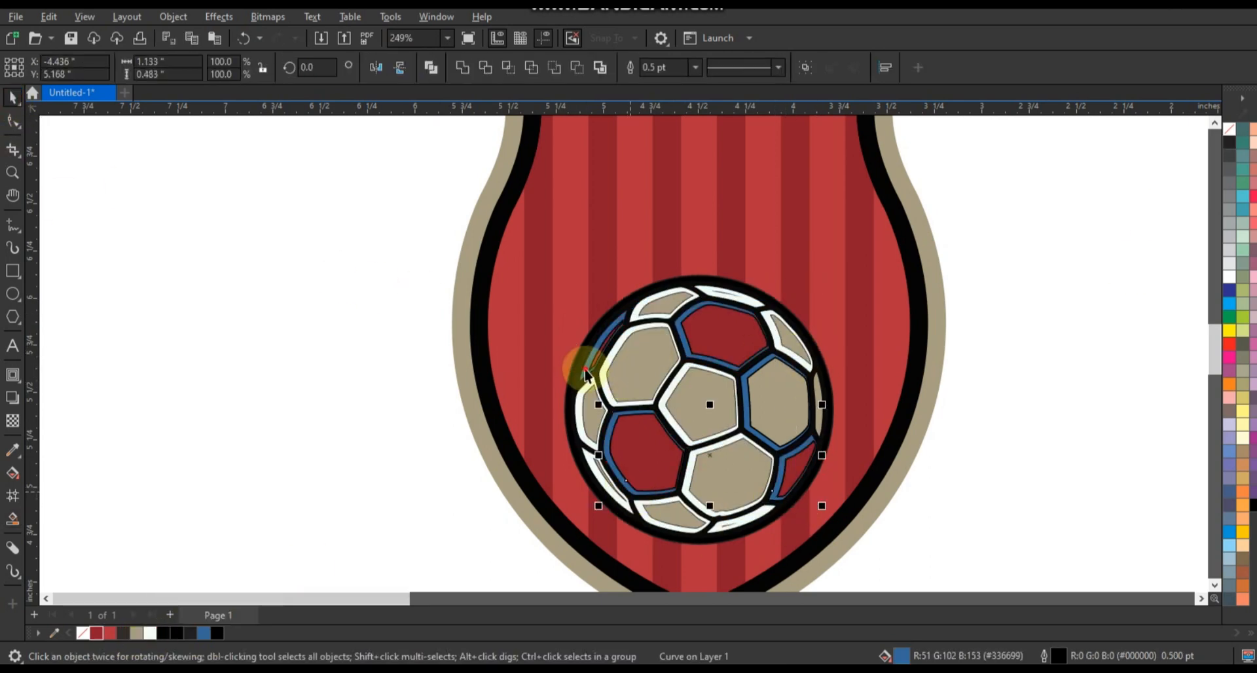
shift+click(585, 371)
click(110, 633)
drag(259, 215, 847, 532)
click(756, 433)
click(701, 360)
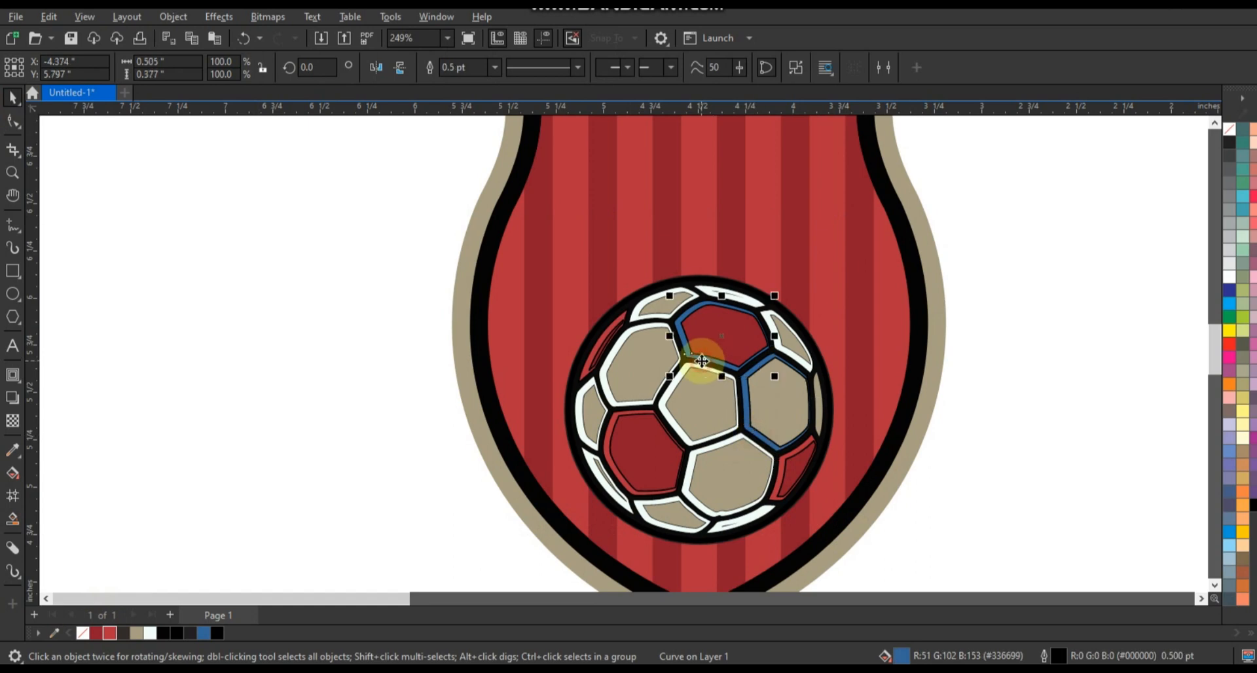
click(110, 633)
click(760, 438)
click(150, 634)
Remove the thin outlines from all the pieces of the soccer ball.
drag(196, 198, 899, 548)
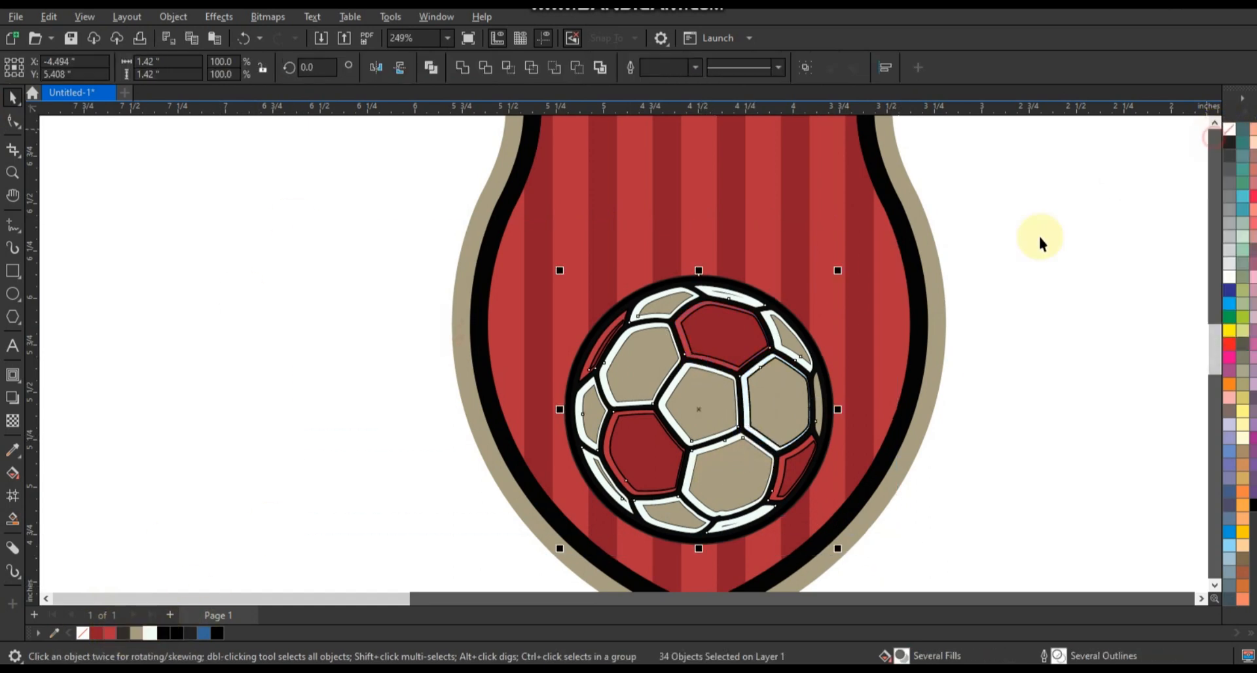
scroll(996, 378, down, 2)
click(11, 172)
drag(647, 175, 1042, 441)
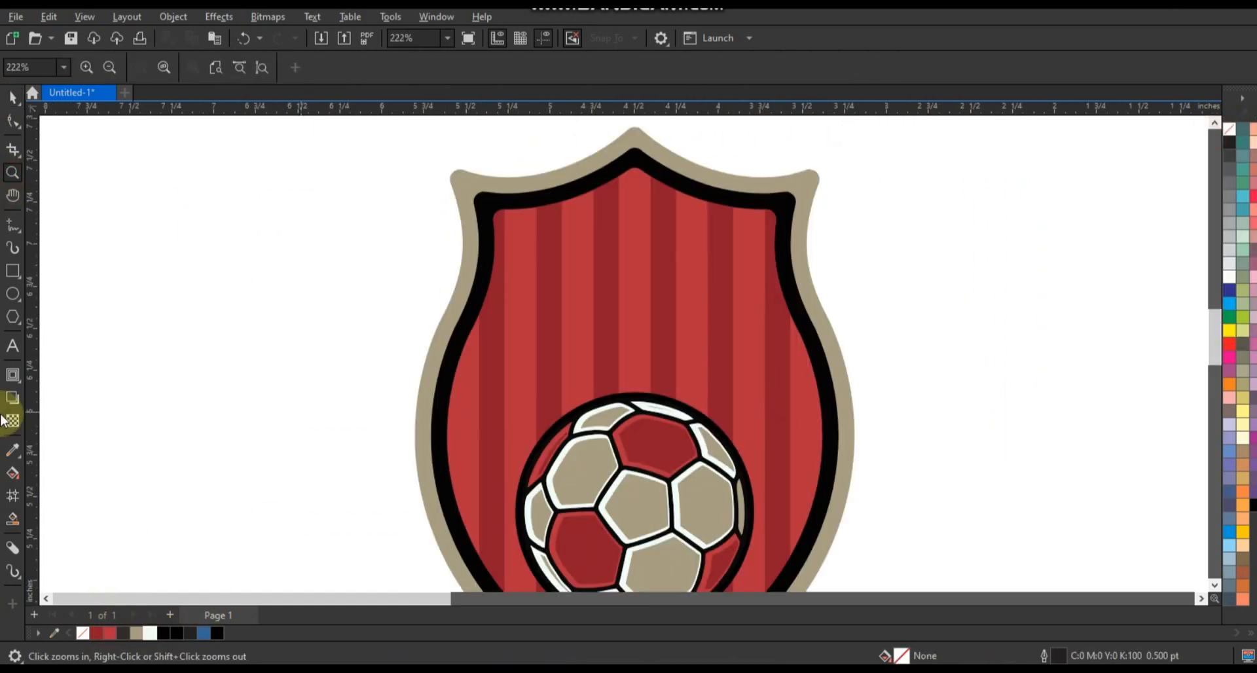
Draw a vertical line about 0.667 inches long on the blank area right of the shield and bow it leftward.
click(13, 346)
scroll(404, 364, down, 1)
key(space)
click(14, 173)
drag(741, 276, 961, 445)
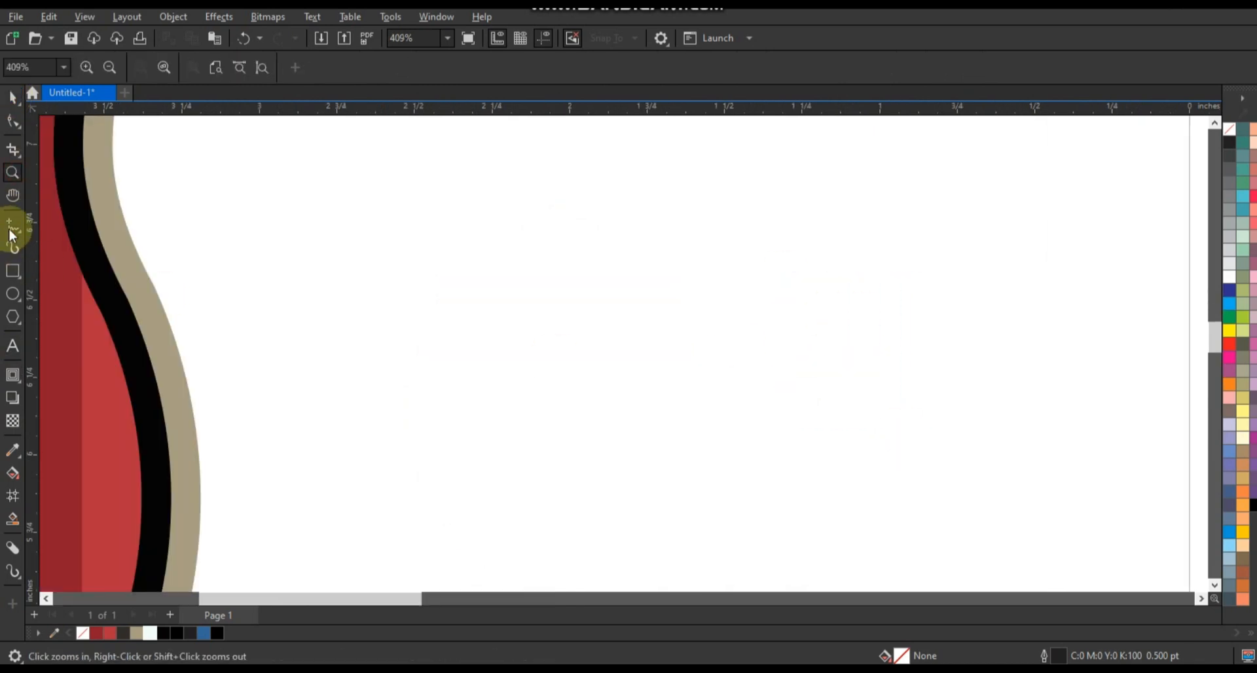
click(13, 227)
click(646, 260)
ctrl+click(647, 466)
click(13, 121)
drag(524, 223, 733, 504)
click(240, 67)
drag(646, 364, 611, 364)
Mirror a copy of the bowed curve to form a leaf and join both pairs of end nodes.
key(space)
right_click(612, 364)
shift+click(683, 345)
click(431, 67)
key(F10)
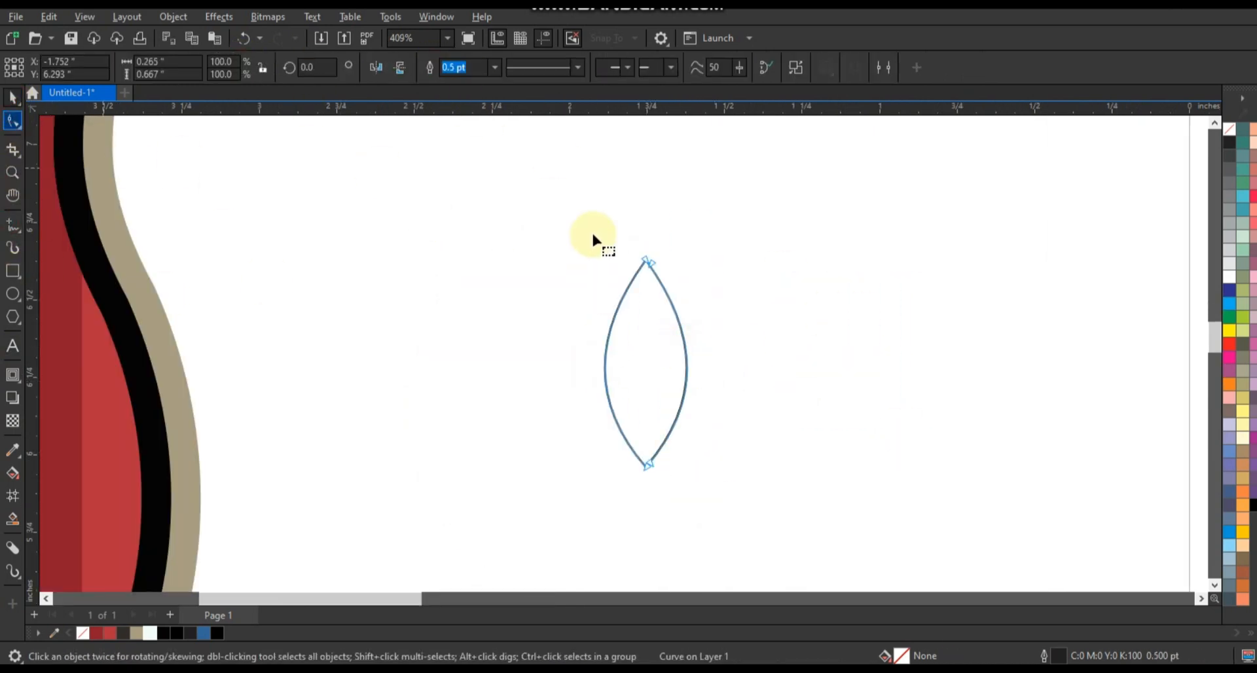
drag(592, 236, 701, 288)
click(161, 67)
drag(539, 452, 707, 501)
click(162, 68)
Bend the leaf's right side into an S-curve, then mirror the leaf horizontally and vertically.
drag(694, 406, 657, 393)
drag(704, 339, 727, 365)
click(13, 98)
click(377, 67)
click(399, 67)
click(420, 252)
Draw a narrow triangular wedge over the leaf's base, trim it out of the leaf and delete the wedge.
click(13, 225)
click(639, 477)
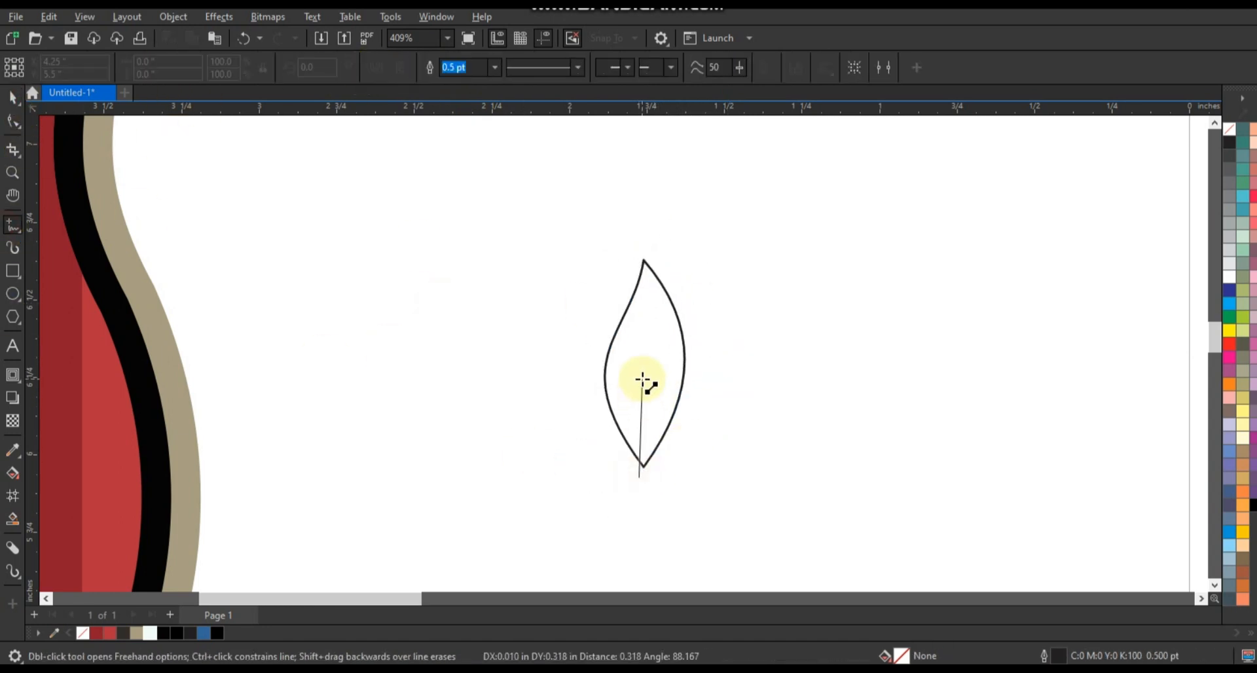
double_click(641, 378)
double_click(649, 476)
click(639, 478)
click(13, 99)
shift+click(650, 320)
click(484, 68)
key(Delete)
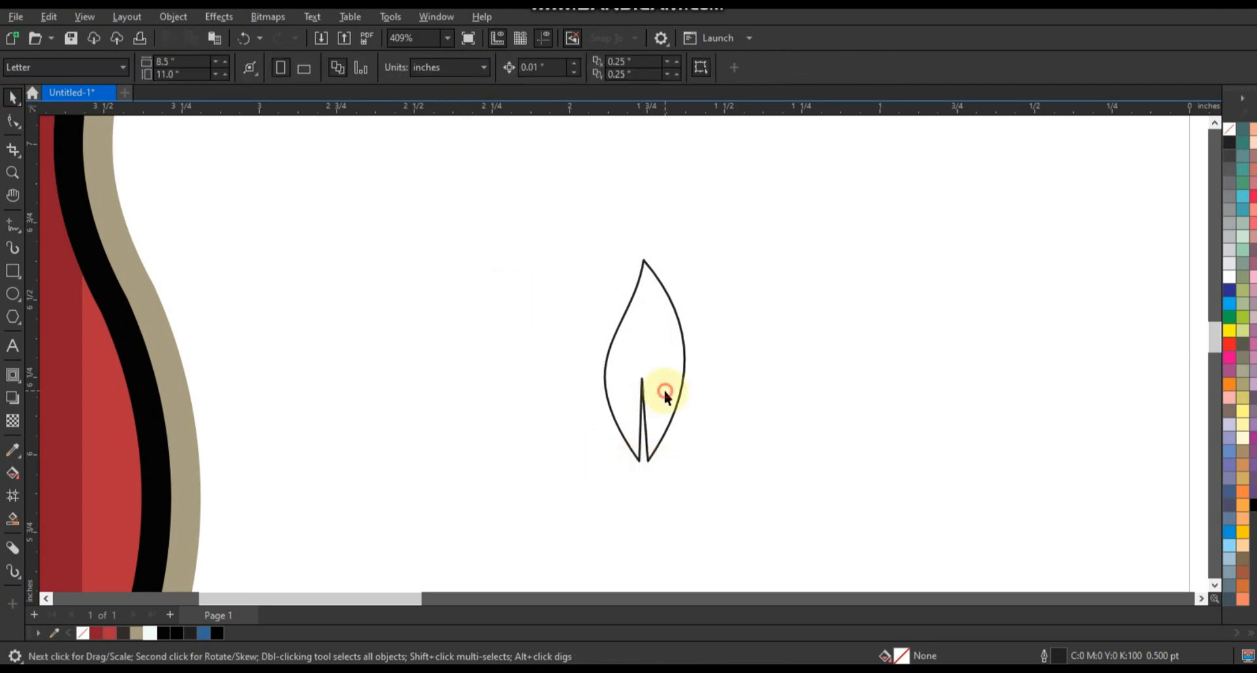
click(663, 390)
Scale the leaf down to 51.3% and place it just outside the shield's right edge.
scroll(776, 335, down, 2)
drag(742, 341, 645, 373)
key(shift+F2)
click(914, 273)
scroll(915, 274, down, 1)
Duplicate the leaf repeatedly down the shield's right edge, rotating the copies to follow its curve.
drag(943, 196, 935, 241)
click(912, 262)
drag(916, 256, 918, 291)
click(918, 291)
key(ctrl+r)
key(ctrl+r)
key(ctrl+r)
key(ctrl+r)
key(ctrl+r)
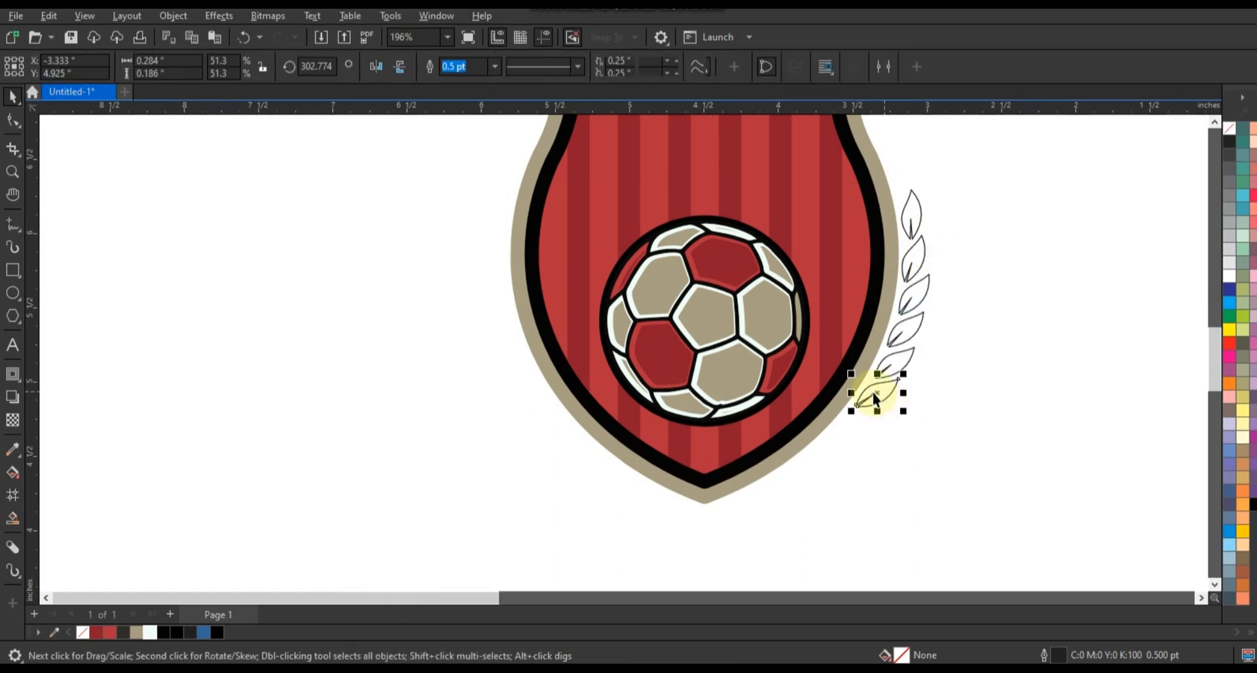
Complete the leaf branch towards the shield's lower point and finish matching left and right branches in beige without outlines.
drag(877, 456, 840, 463)
click(860, 471)
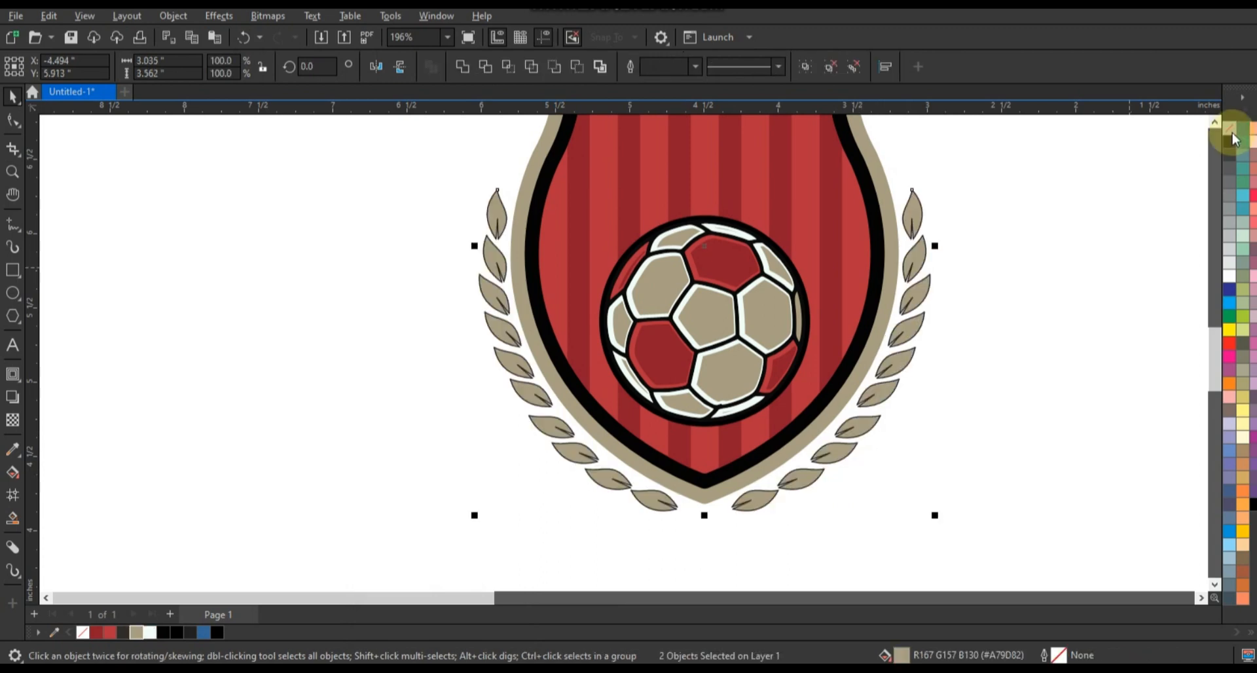
right_click(1229, 127)
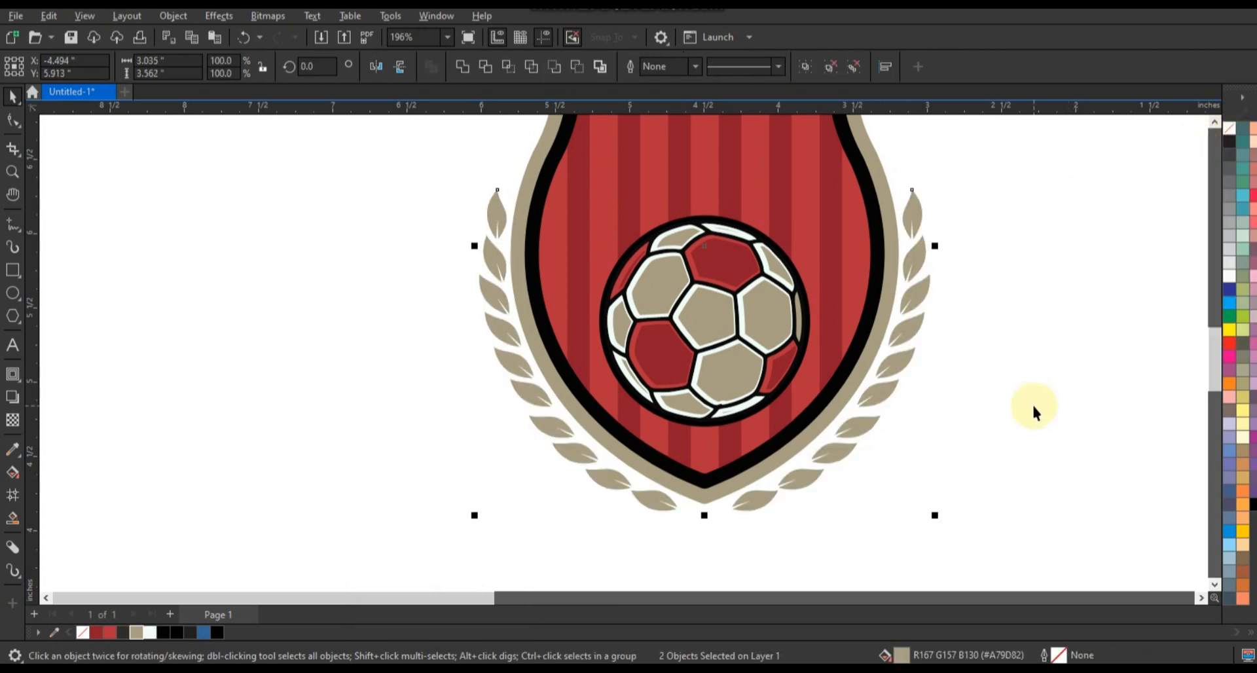
Draw a 4.929-inch square around the logo, fill it black and send it behind the artwork.
scroll(1032, 408, down, 2)
mouse_move(709, 181)
mouse_down()
mouse_move(976, 476)
mouse_move(1028, 499)
mouse_up()
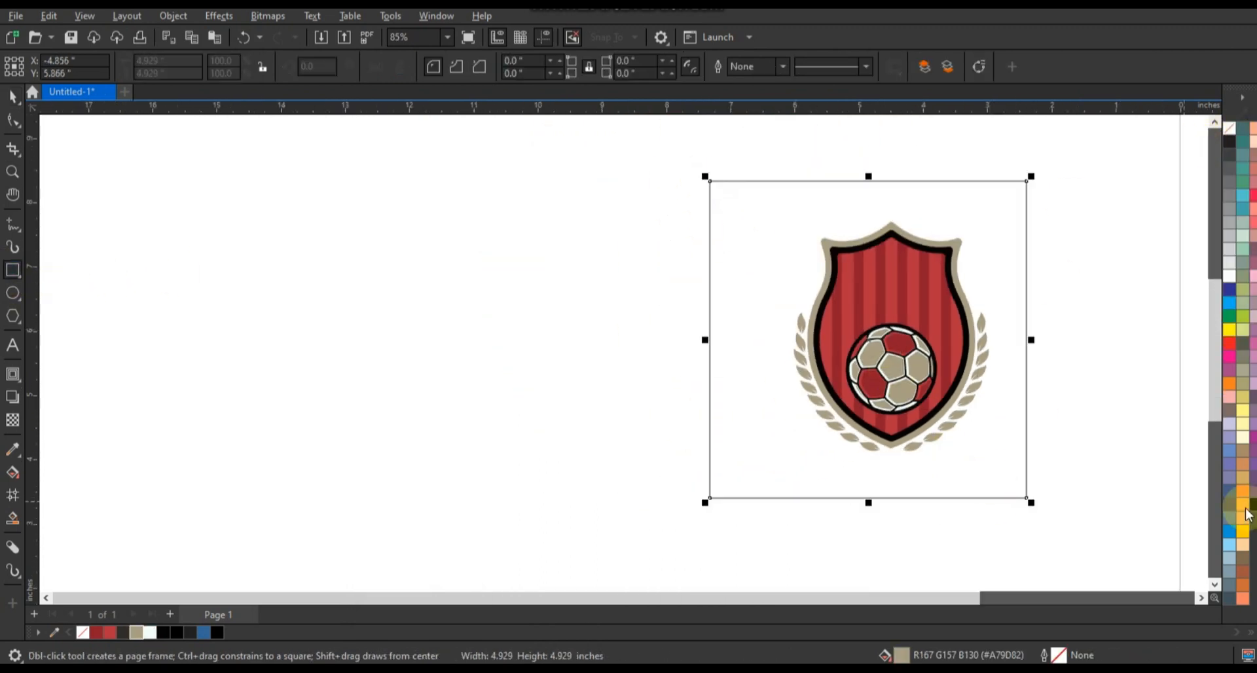
click(1252, 504)
key(shift+Page_Down)
click(16, 97)
key(shift+F2)
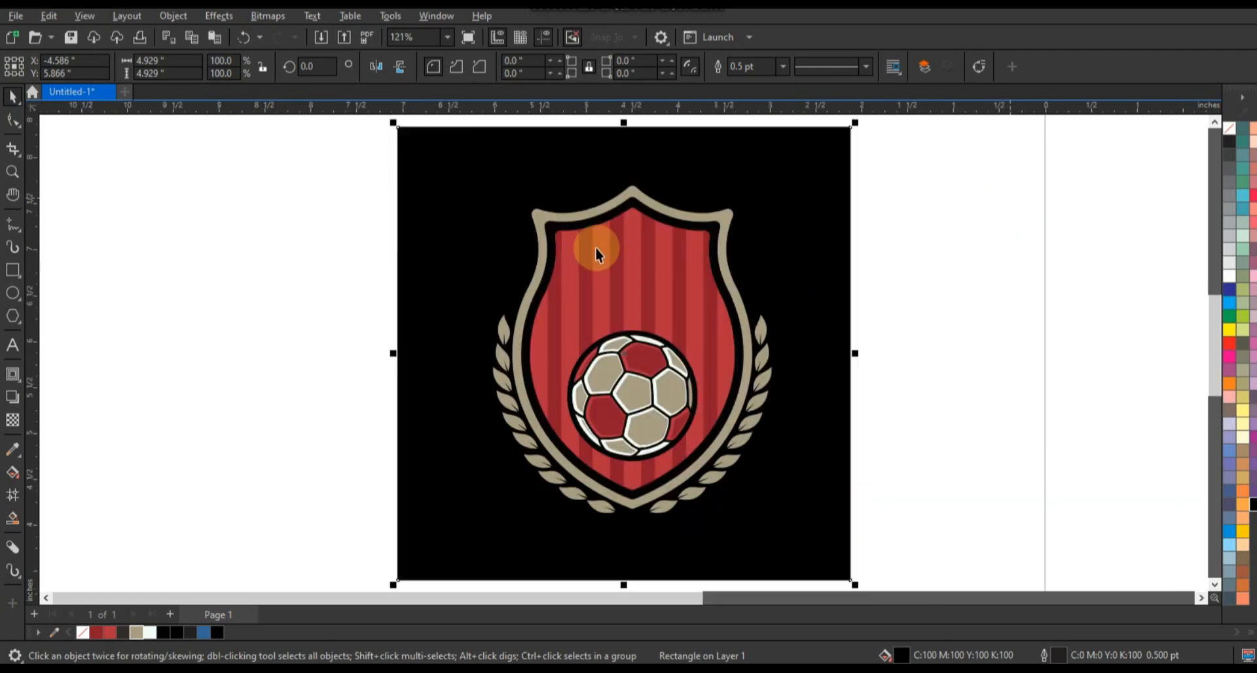
Add the word SOCCER in 63.788 pt Bebas Neue across the shield just above the ball and convert it to curves.
click(13, 172)
drag(406, 182, 847, 459)
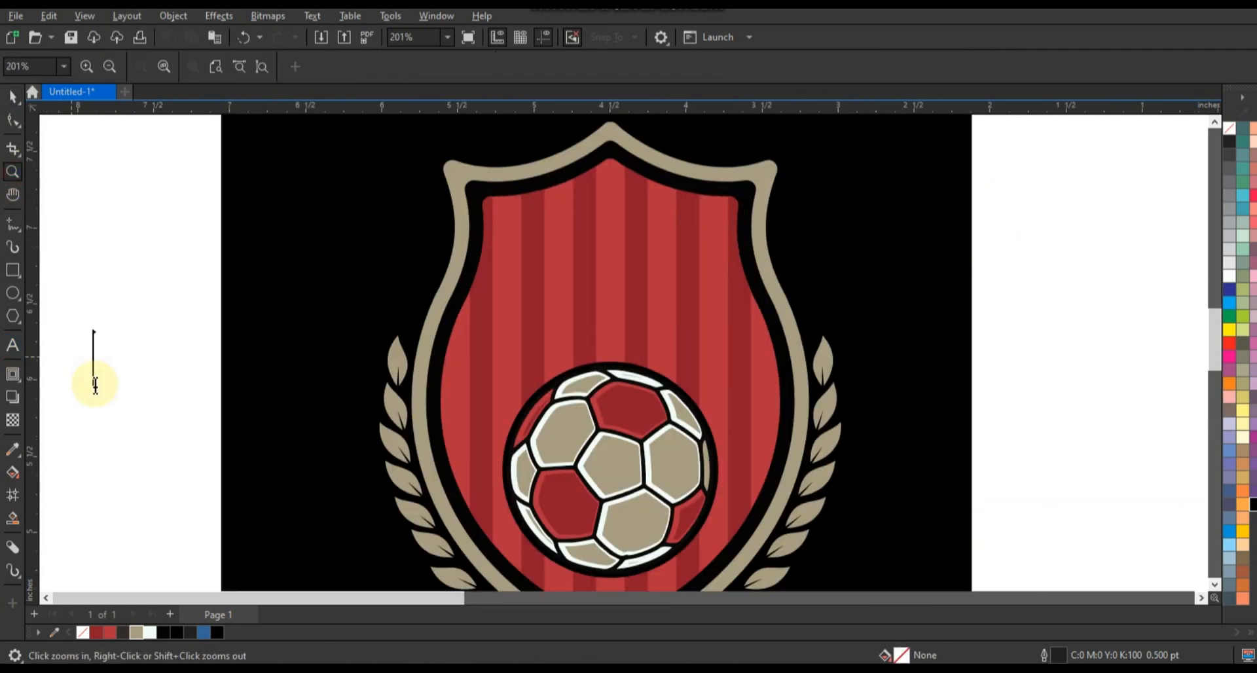
key(F8)
click(95, 385)
text(SOCCER)
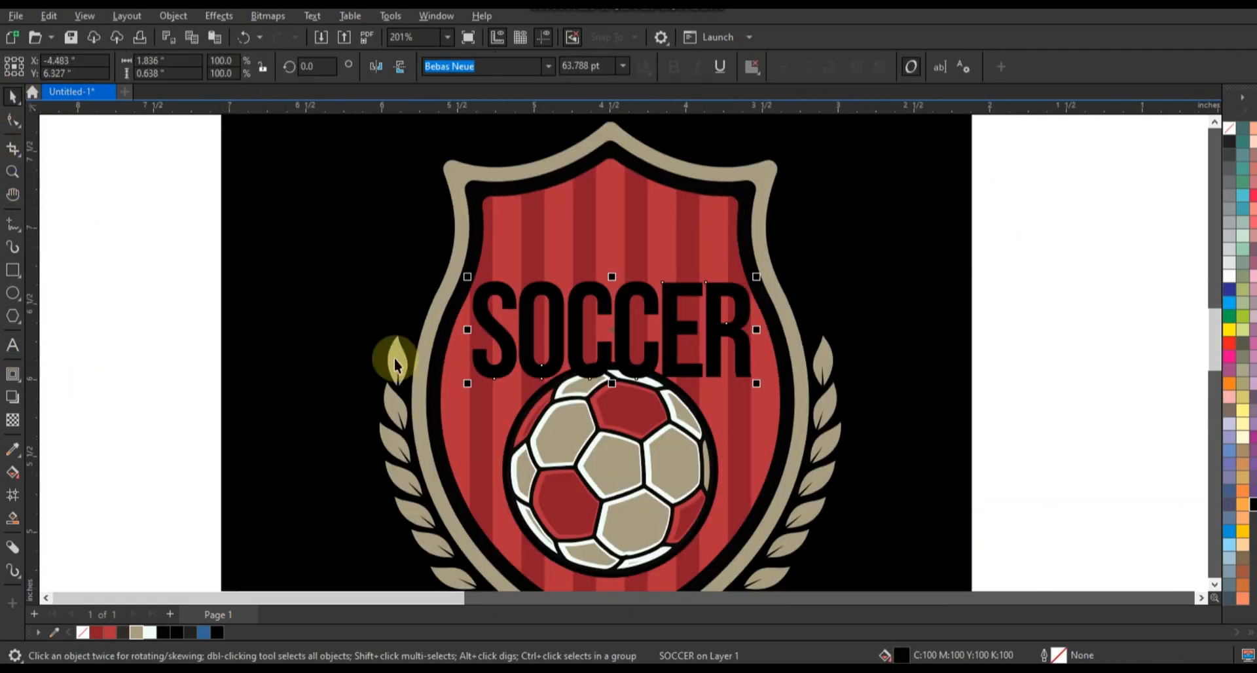
key(ctrl+q)
key(F10)
click(497, 370)
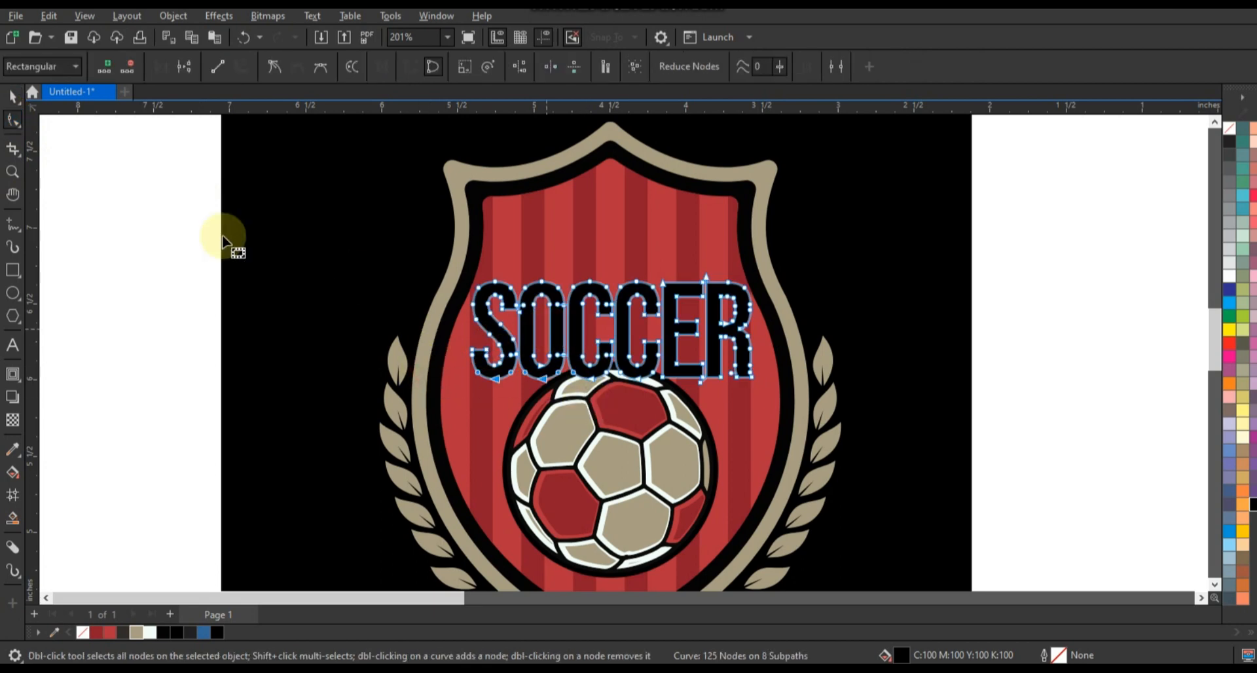
click(20, 95)
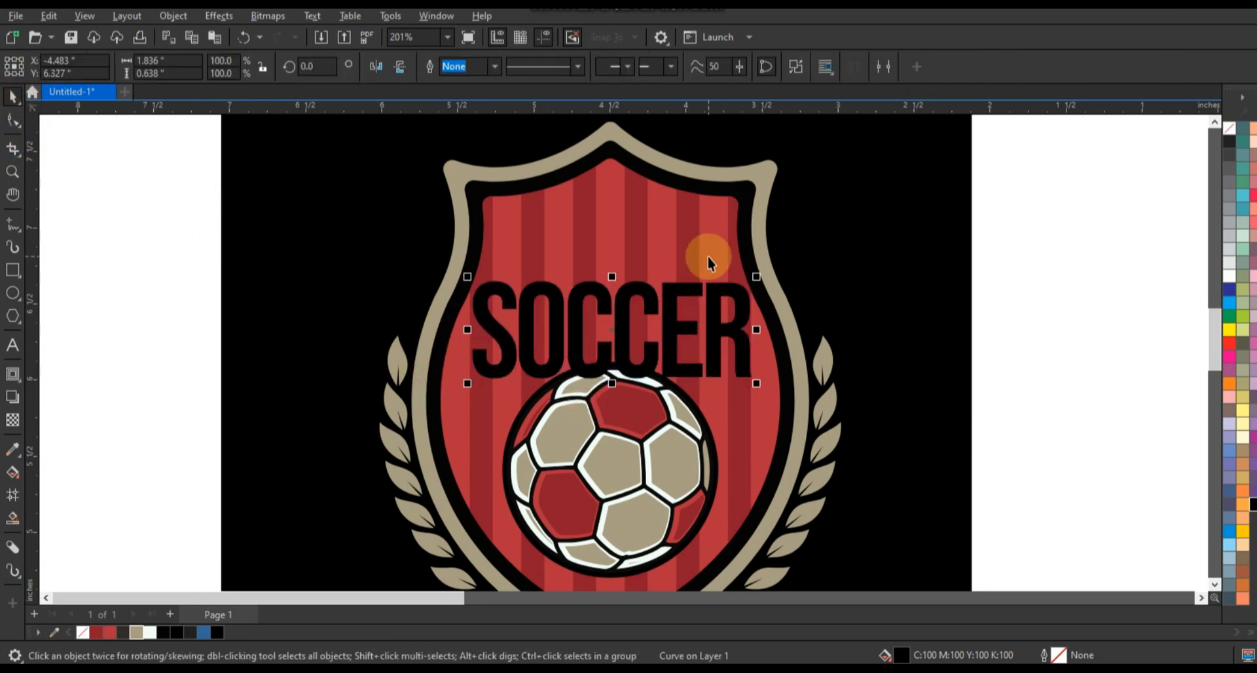
Arch the lower edge of SOCCER with an envelope, then resize it to 1.794 by 0.741 inches above the ball.
click(24, 388)
click(54, 426)
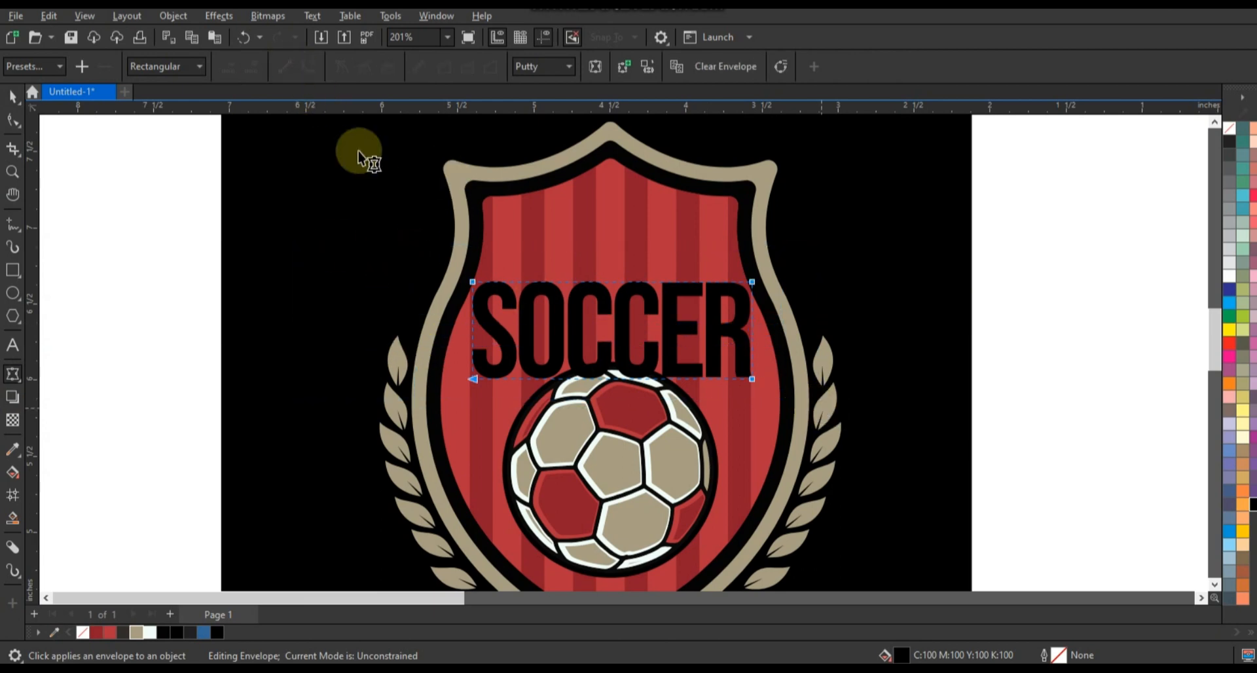
click(612, 378)
drag(612, 379, 615, 331)
click(7, 104)
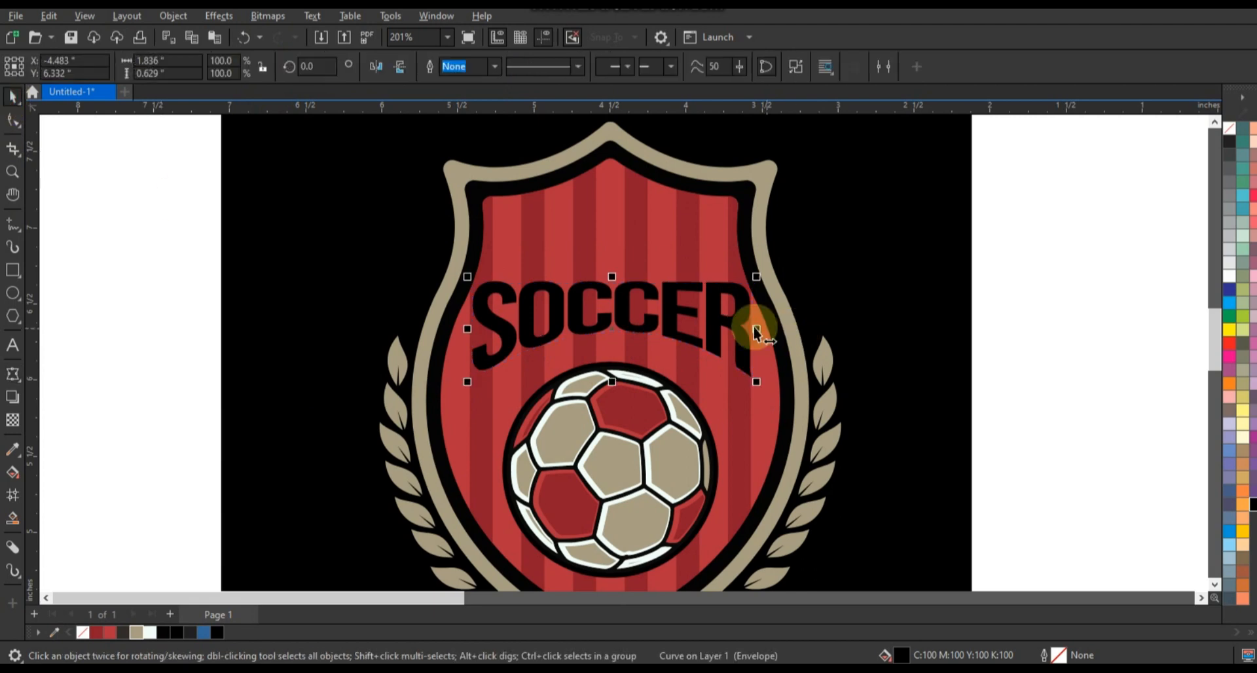
drag(752, 389, 755, 391)
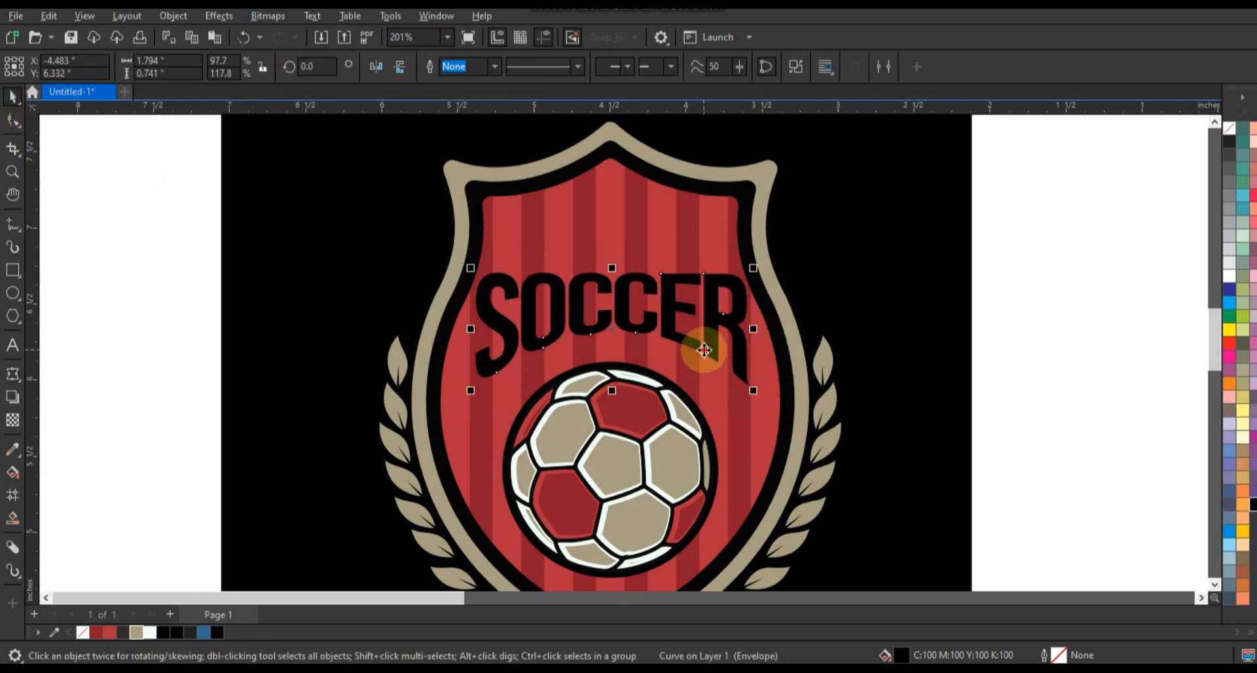
drag(703, 348, 701, 355)
Add an outside contour of 0.036 inch around the SOCCER lettering and break it apart into a separate backing shape.
click(12, 373)
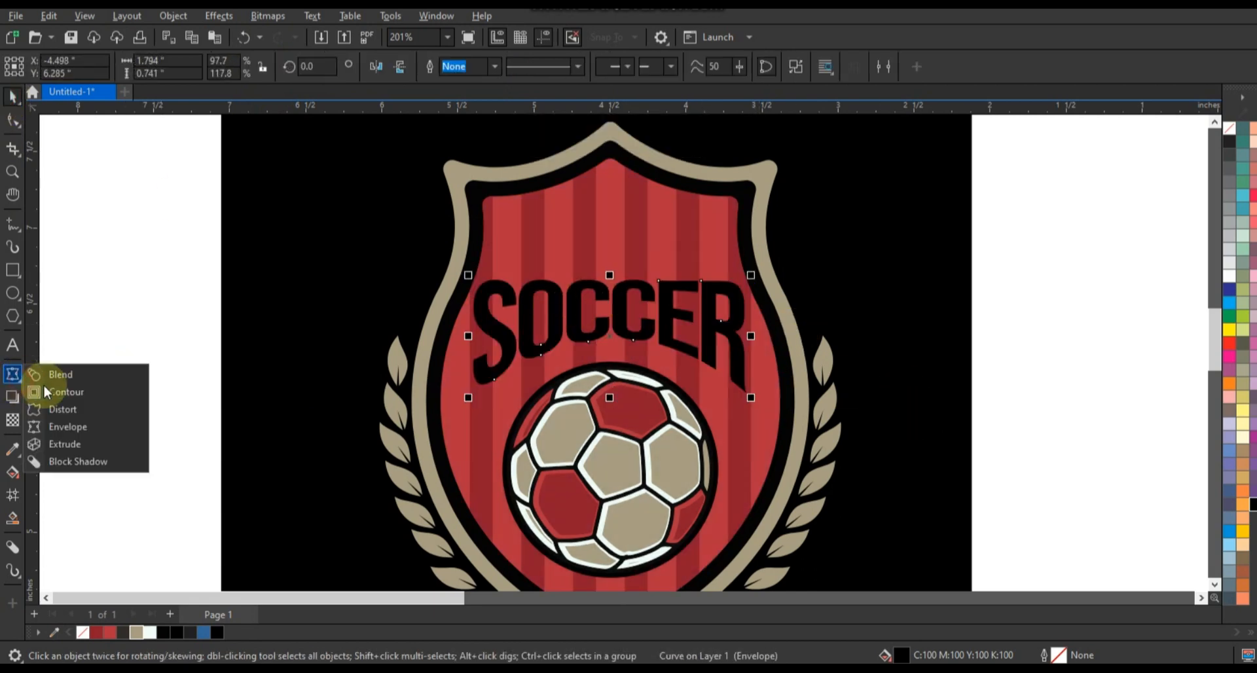
click(59, 392)
drag(735, 279, 744, 281)
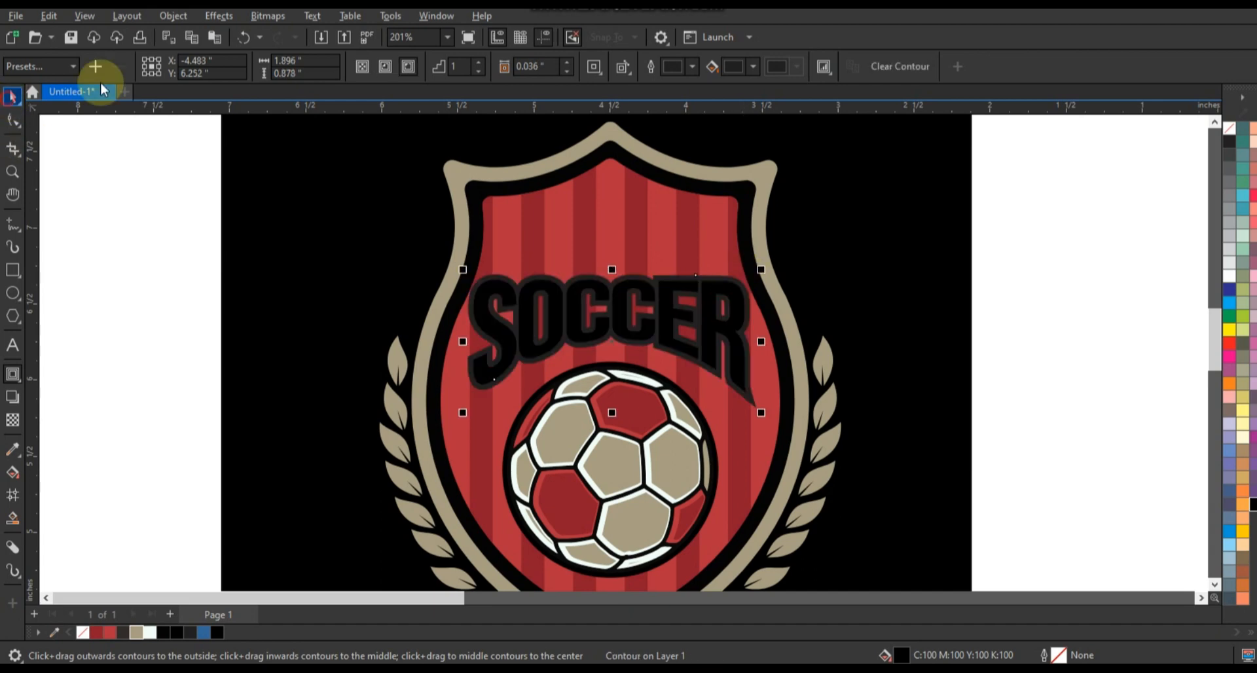
click(176, 17)
click(210, 384)
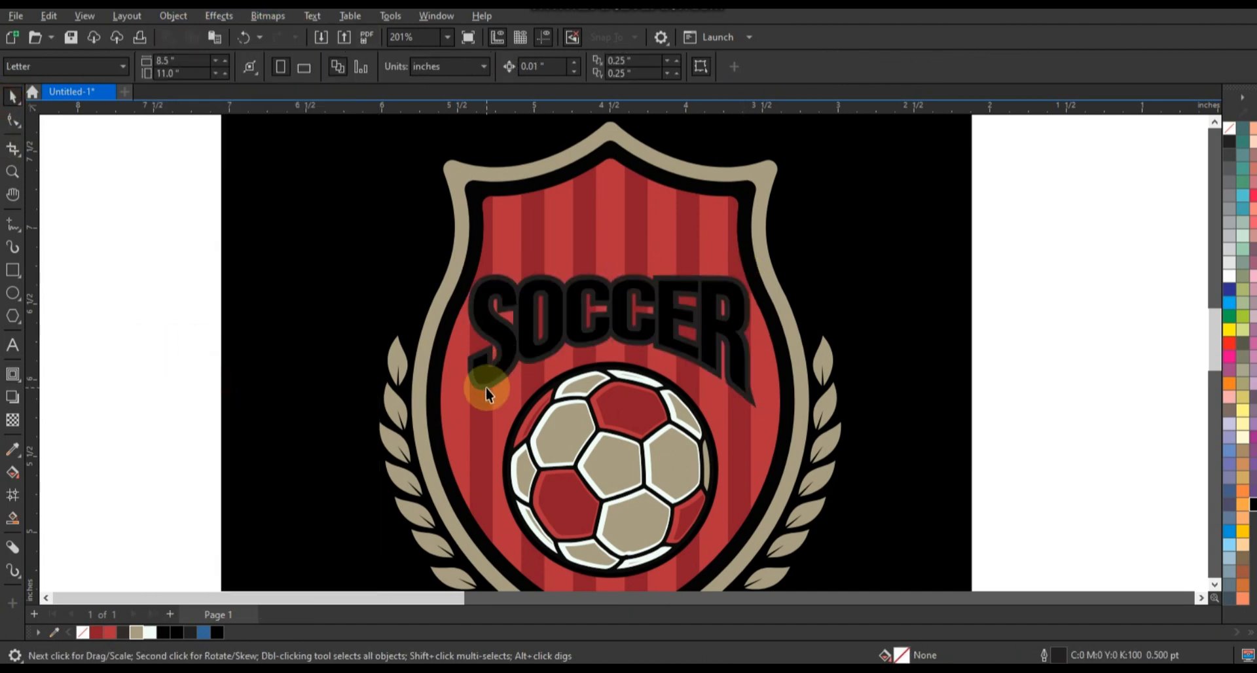
click(486, 390)
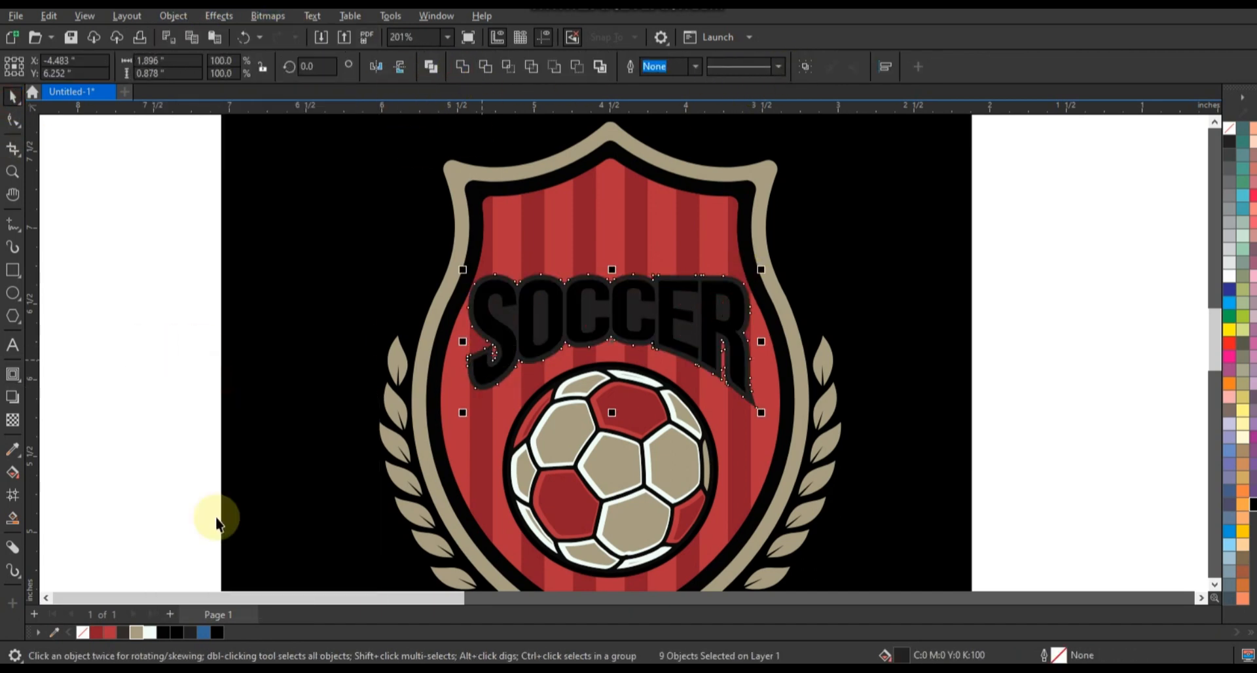
Fill the contour backing black and the SOCCER lettering white.
click(220, 632)
click(672, 332)
click(1230, 276)
Try to centre the SOCCER lettering horizontally on the shield.
drag(1007, 243, 435, 405)
shift+click(691, 400)
key(c)
click(975, 387)
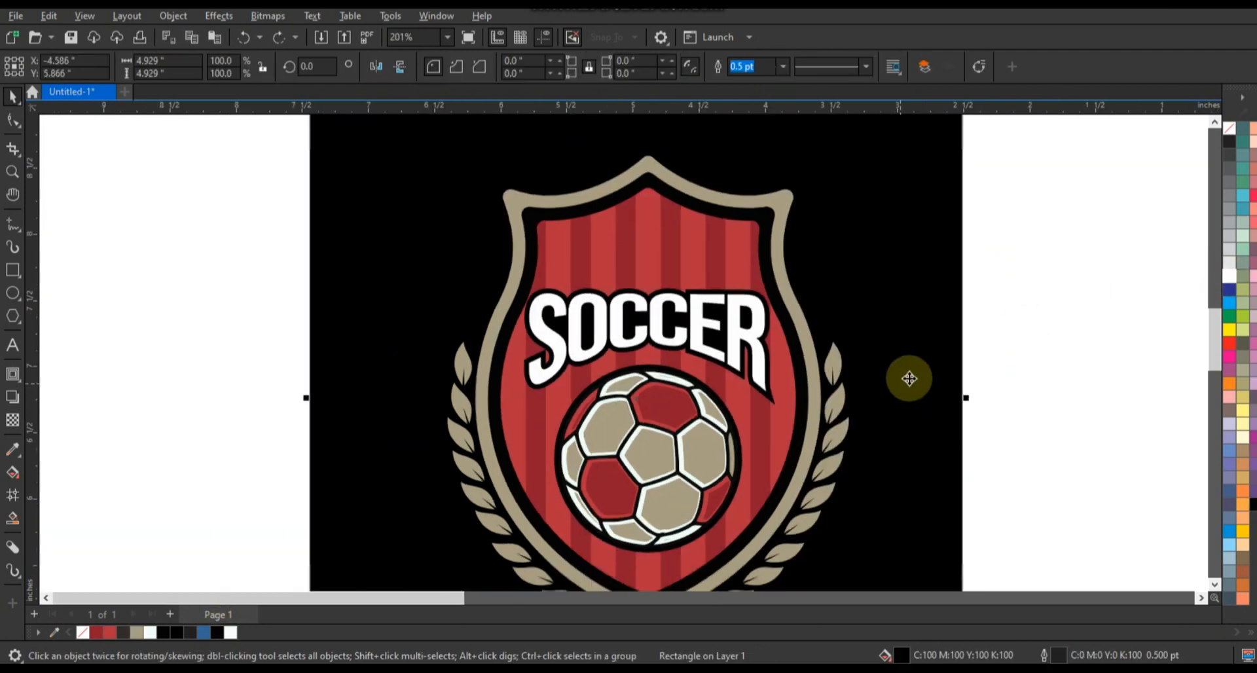
Select the whole soccer ball and align its centre horizontally with the shield.
drag(1029, 360, 538, 563)
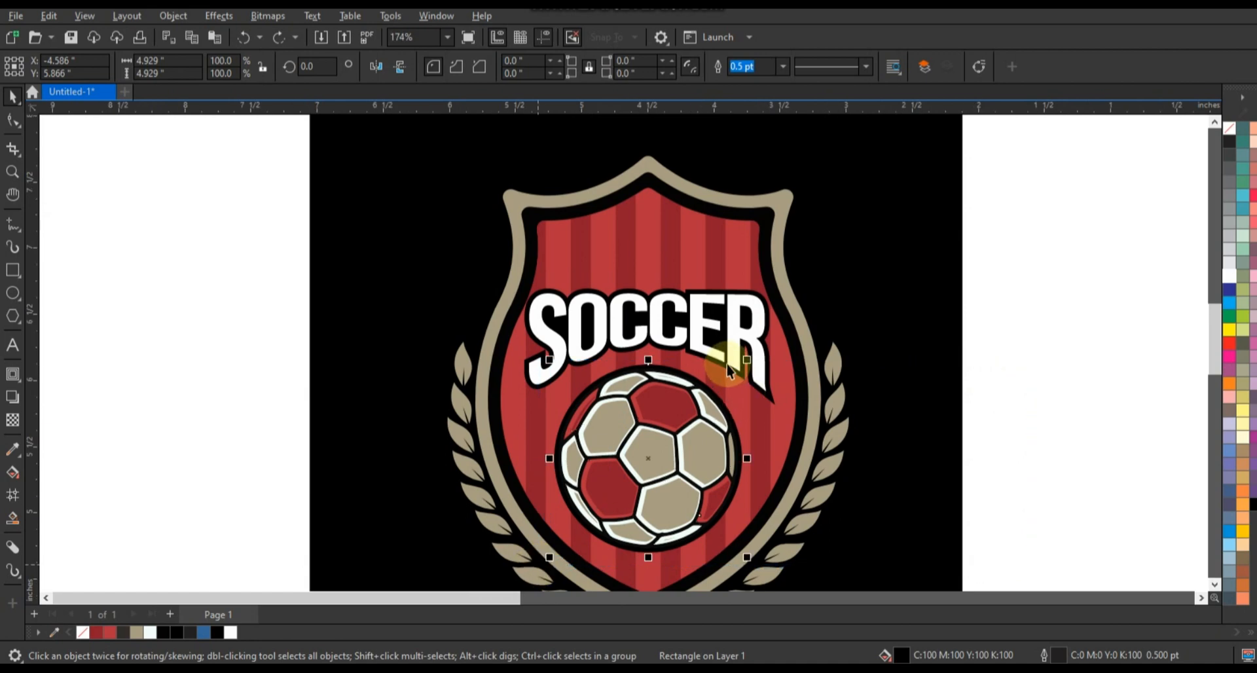
shift+click(732, 360)
key(c)
click(383, 342)
Draw a five-sided polygon beside the artwork and reshape it into a star about 0.58 by 0.55 inches.
click(13, 316)
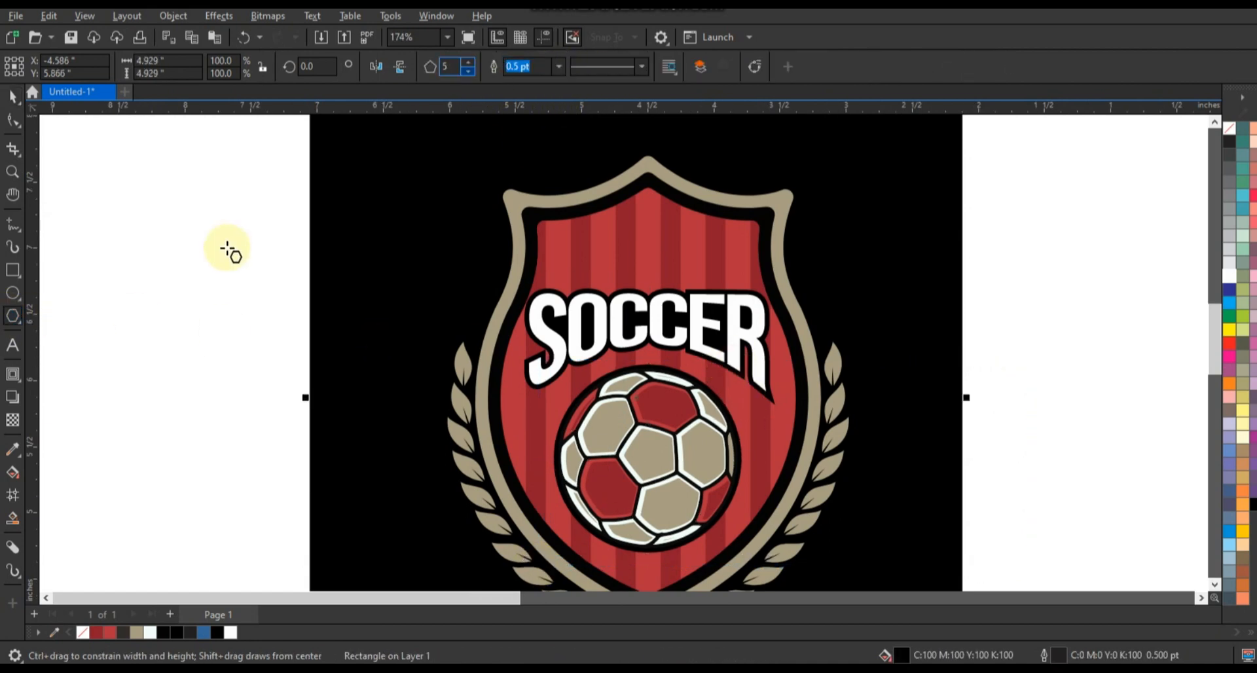
drag(227, 249, 258, 281)
click(12, 120)
drag(208, 222, 210, 233)
key(space)
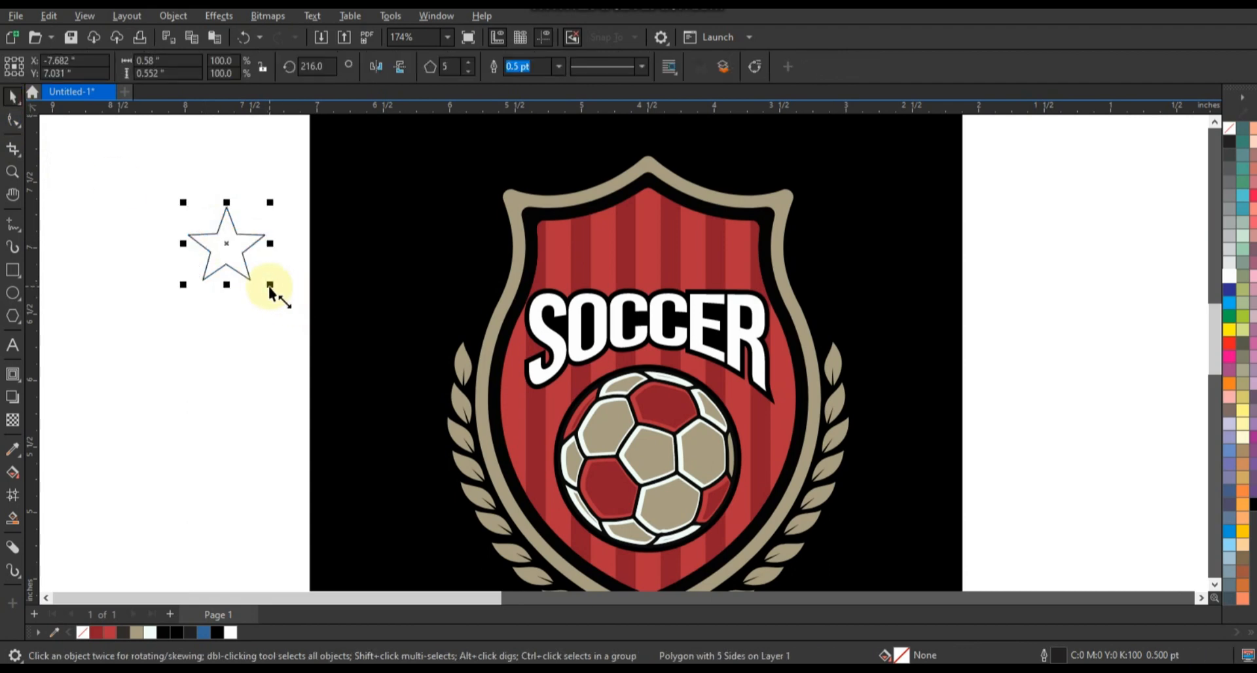
Scale the star to 63.8%, place it centred above SOCCER and fill it white without an outline.
drag(596, 269, 645, 247)
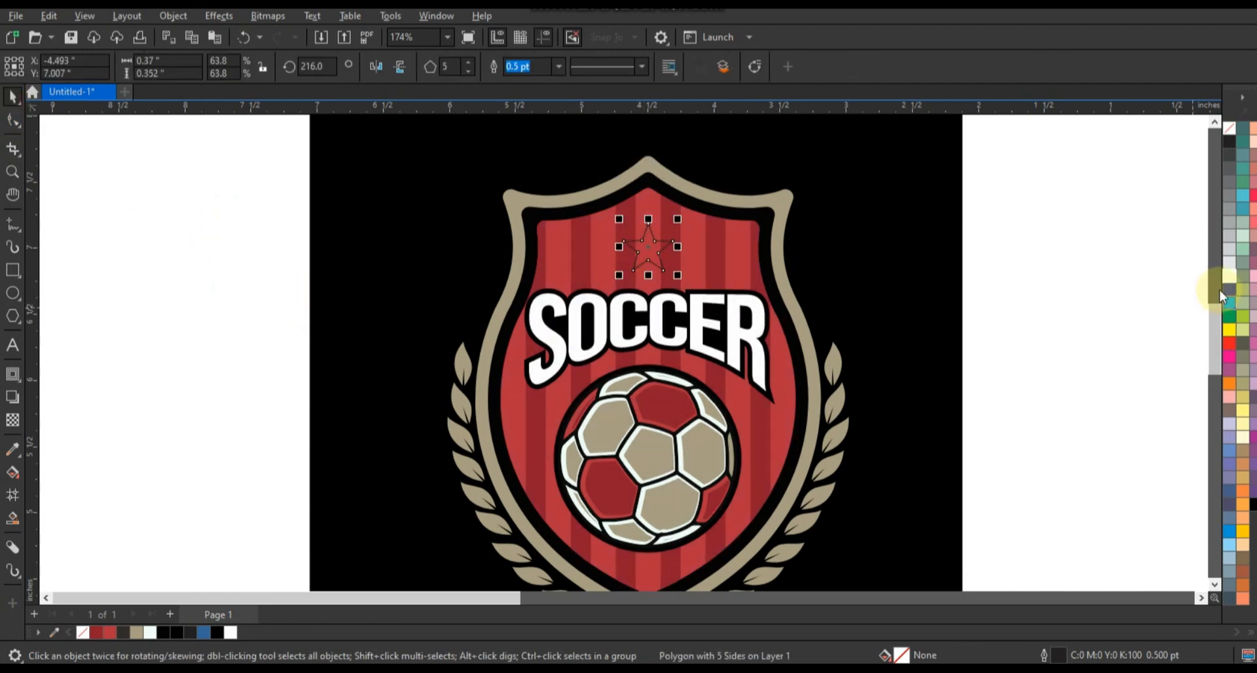
click(1230, 276)
right_click(1218, 134)
click(1219, 139)
shift+click(719, 237)
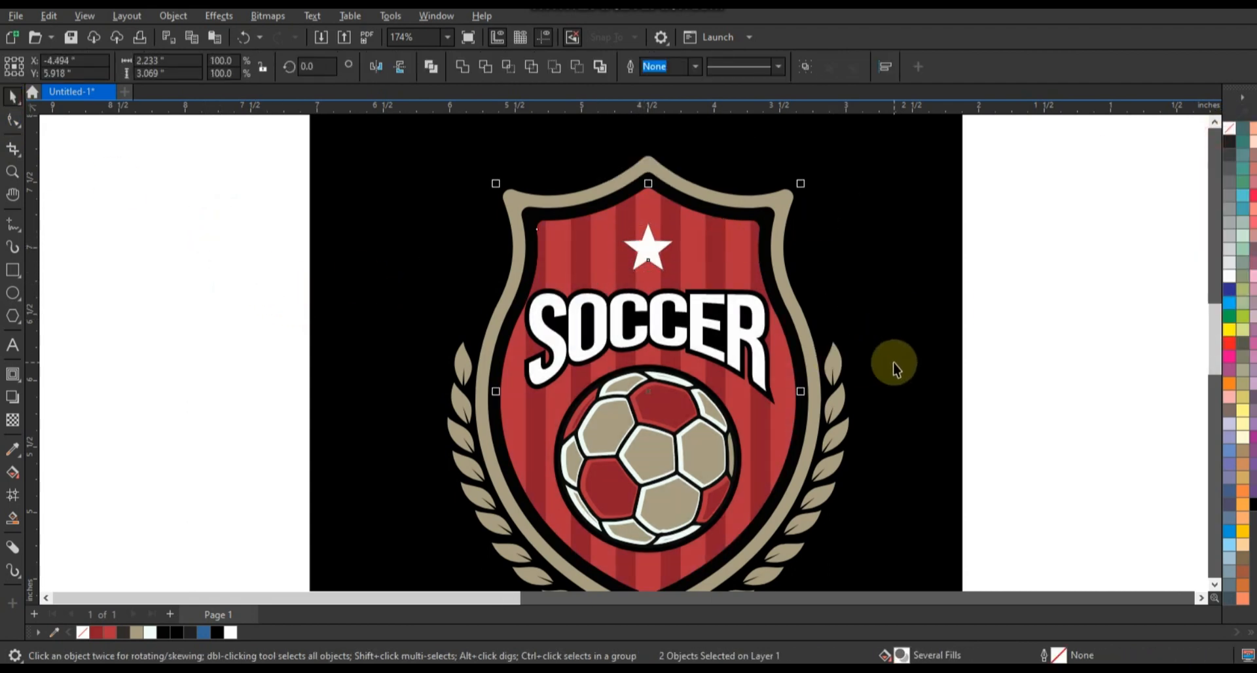
Shift the black square slightly so the logo sits closer to its centre, and preview the design full screen.
scroll(894, 367, down, 6)
drag(911, 417, 928, 422)
drag(911, 501, 915, 499)
key(shift+F2)
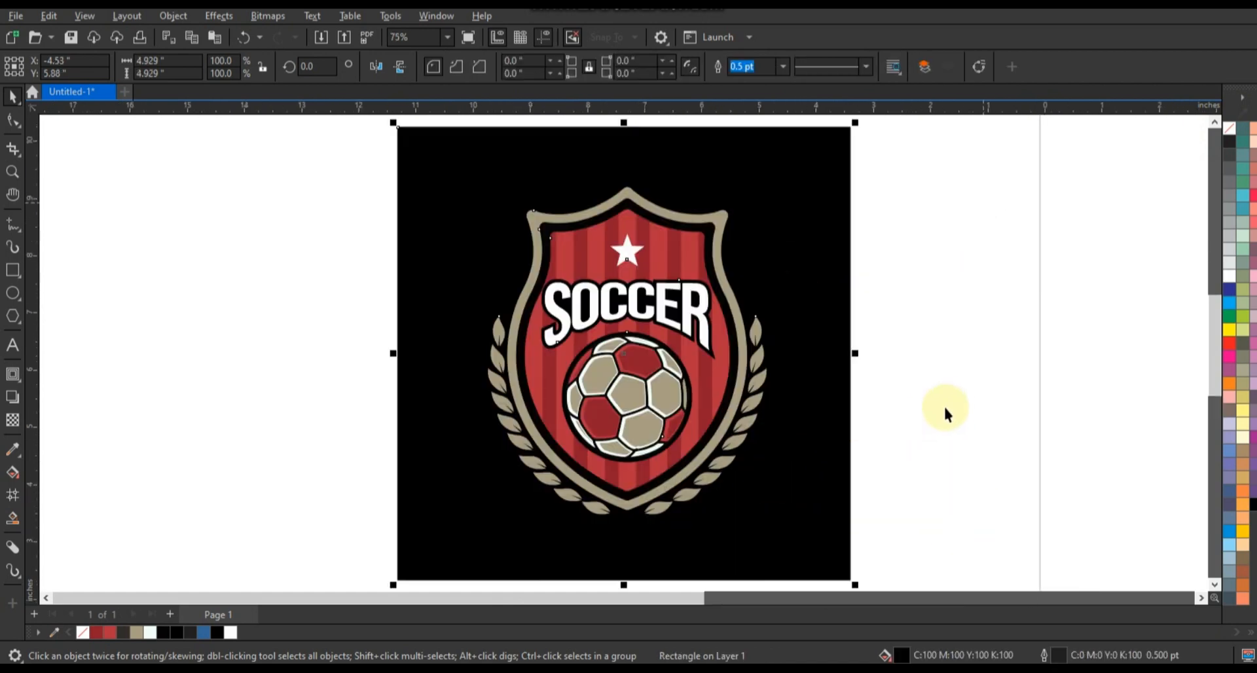
click(950, 402)
key(F9)
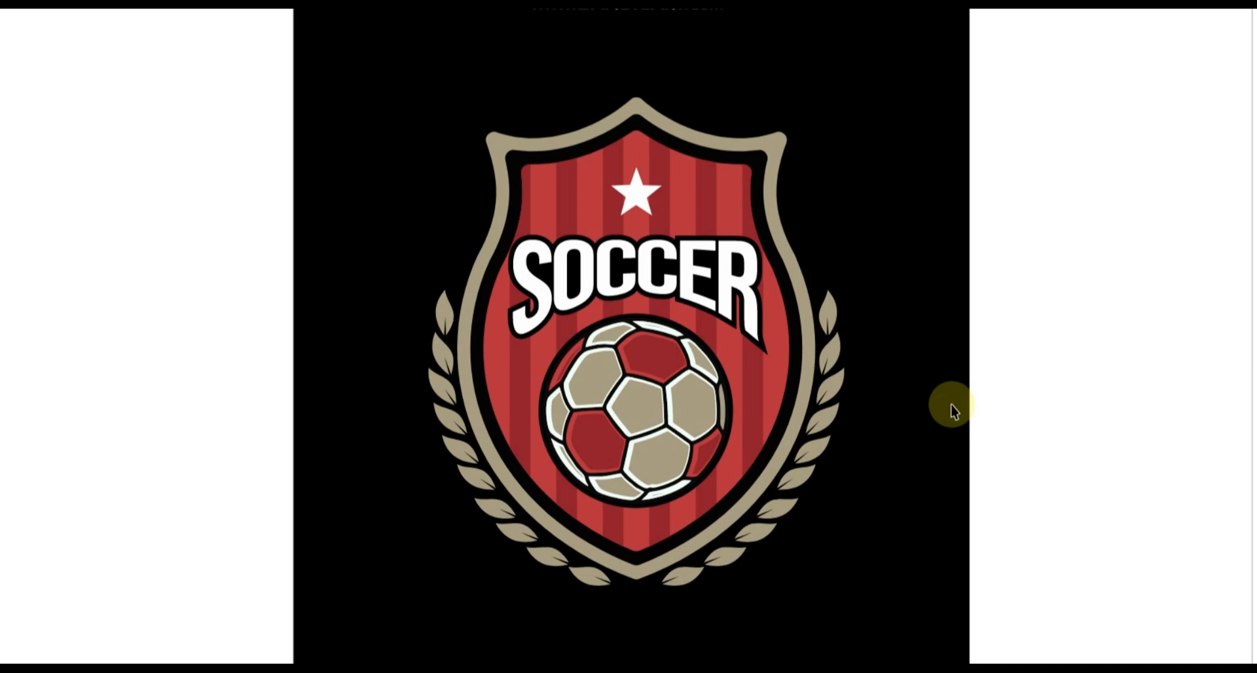